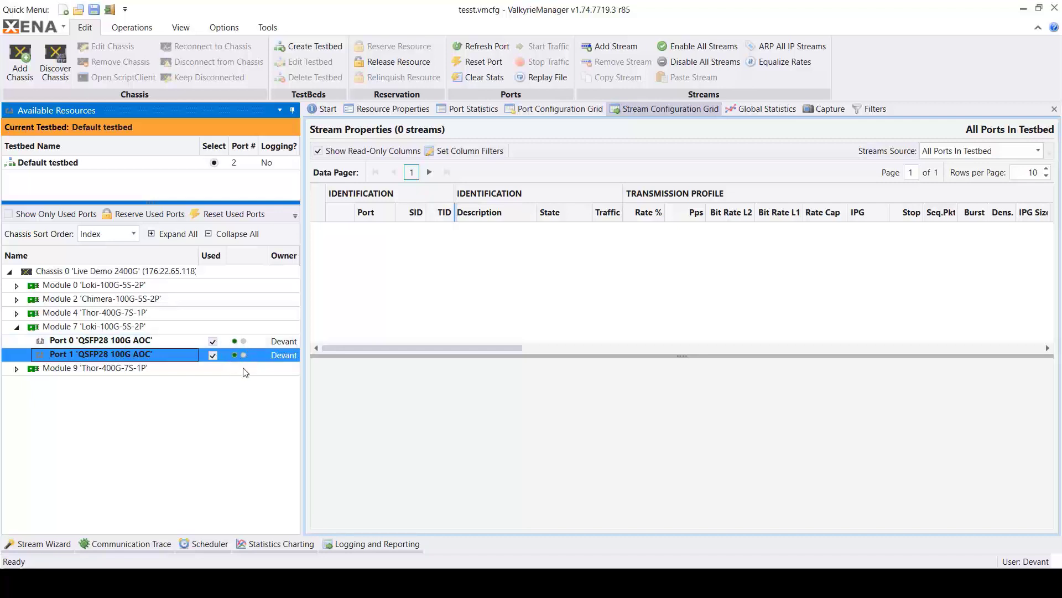
- Add a single stream to Port 0 of Module 7 'Loki-100G-5S-2P'
click(131, 346)
right_click(133, 347)
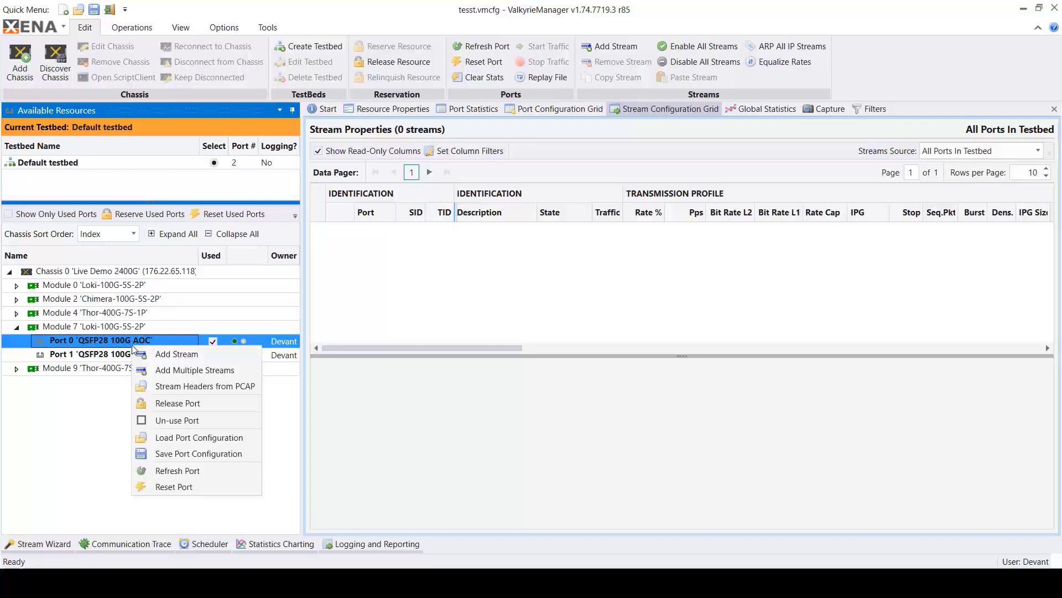
click(164, 357)
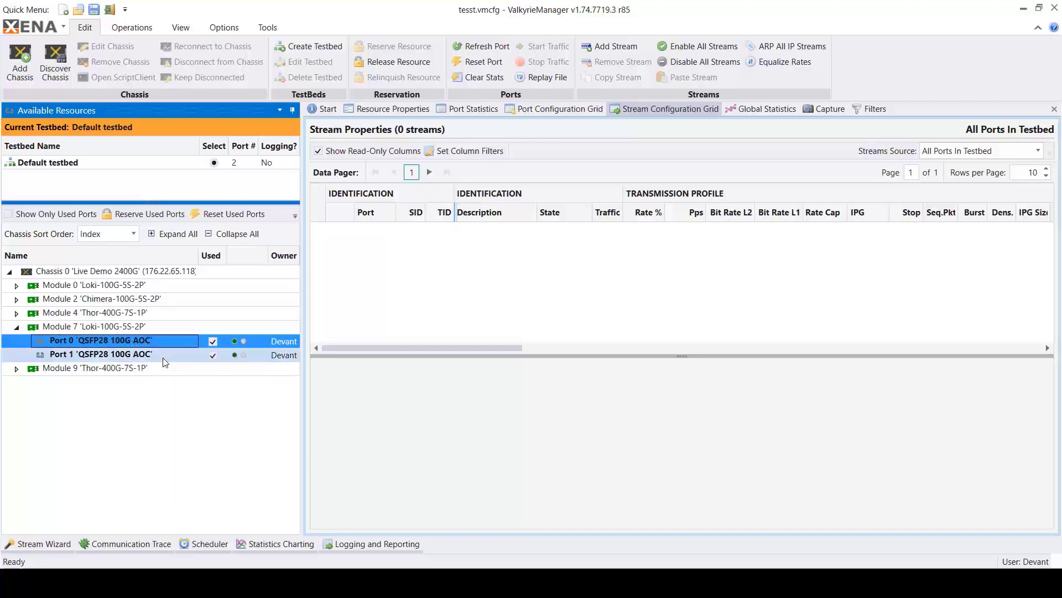
- Add three more streams to Port 0 of Module 7 in one batch
right_click(102, 344)
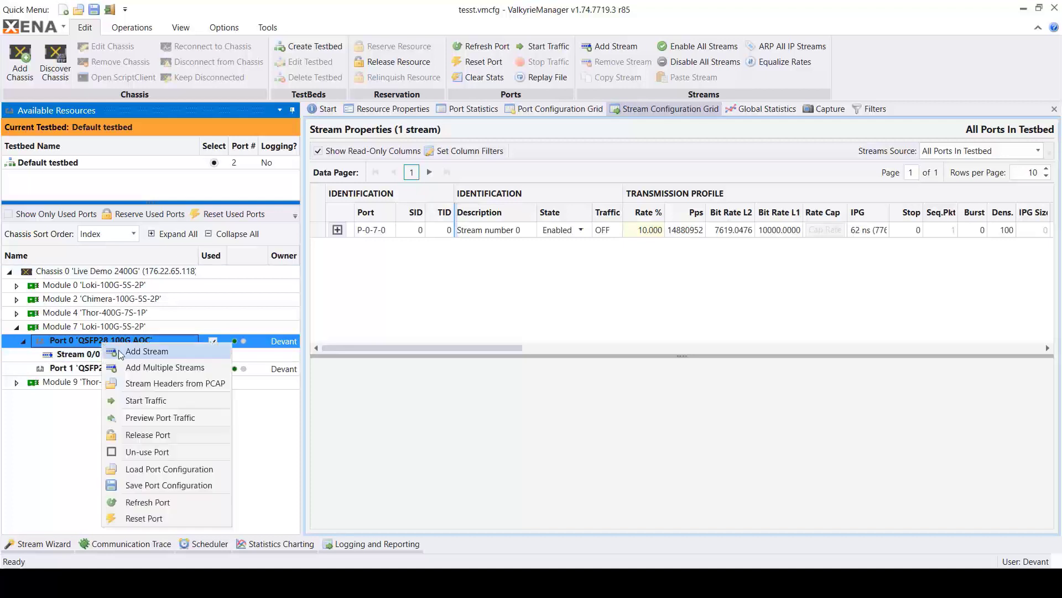
click(149, 369)
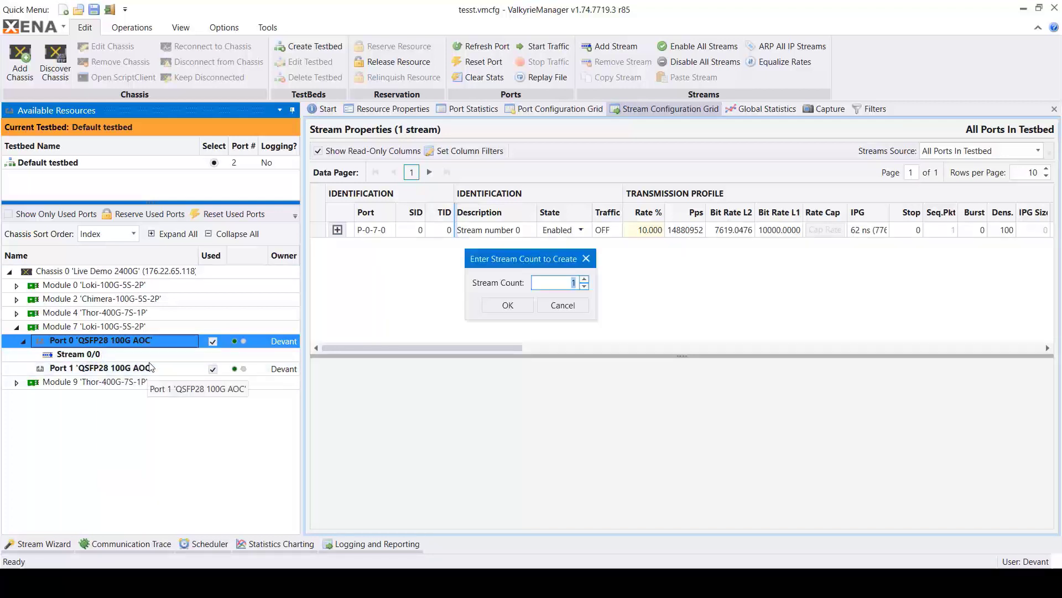
text(3)
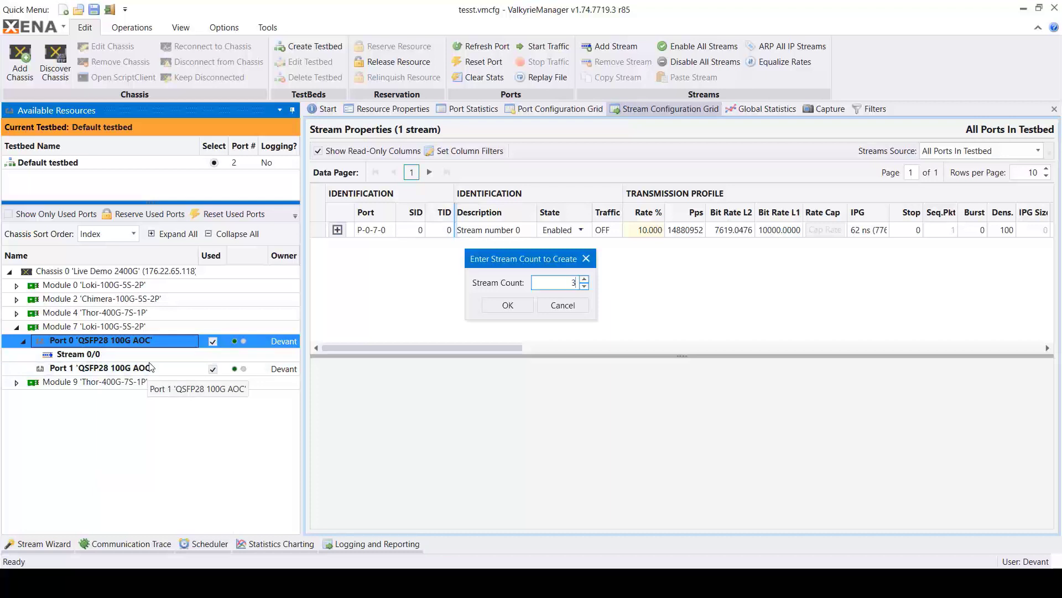
click(514, 309)
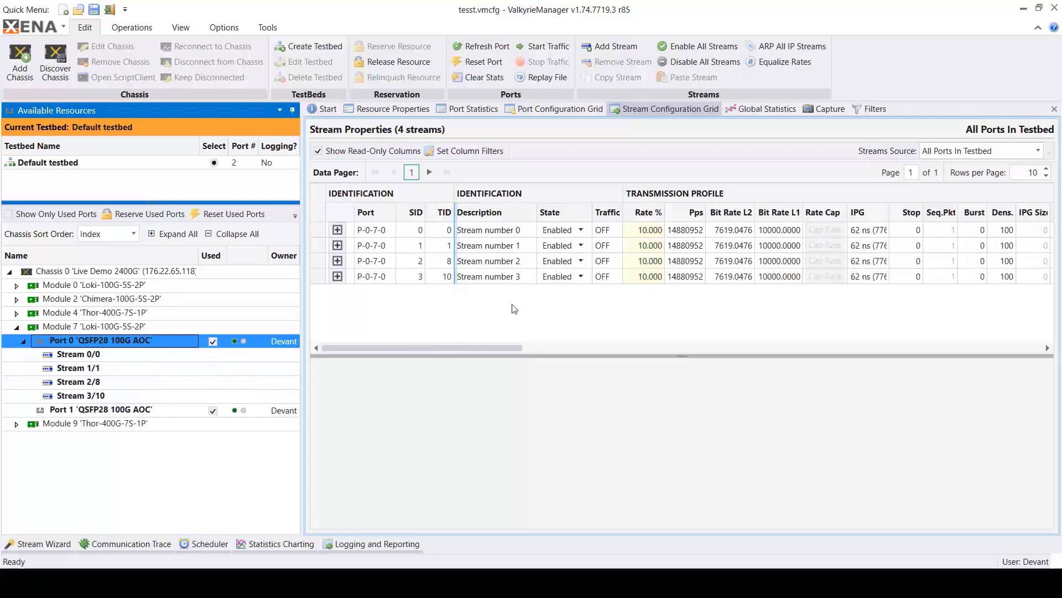
- Add a VLAN - Virtual LAN (4 bytes) segment after the Ethernet II header of Stream number 3
click(742, 340)
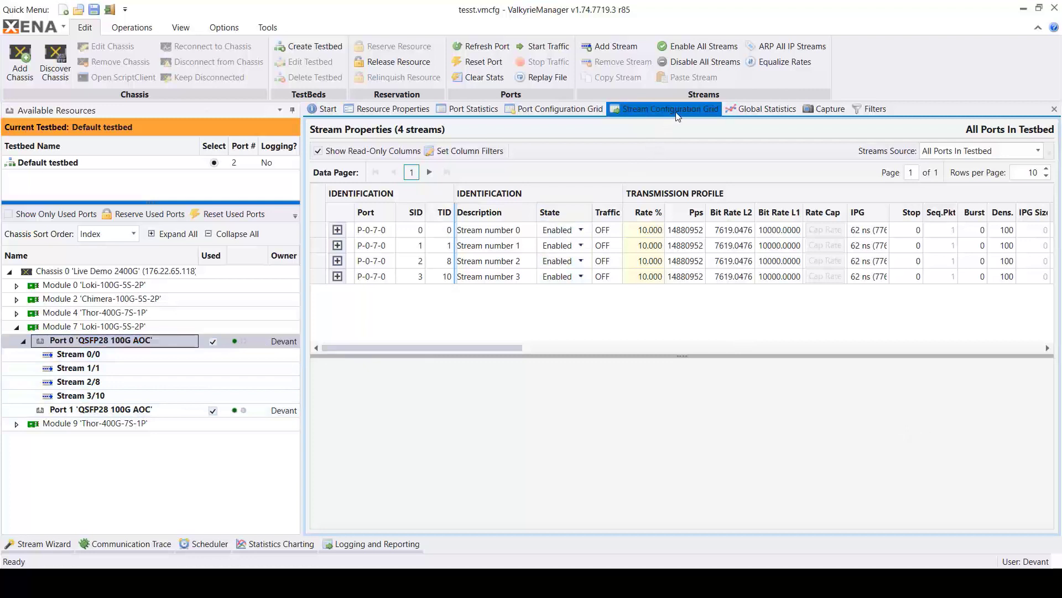
click(337, 276)
click(318, 390)
click(318, 390)
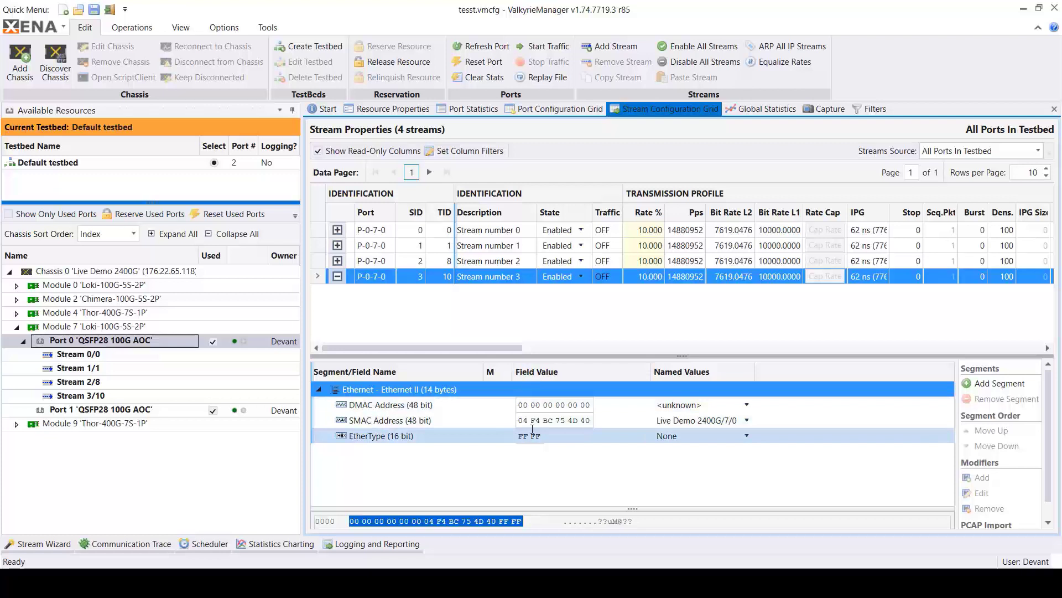
right_click(406, 390)
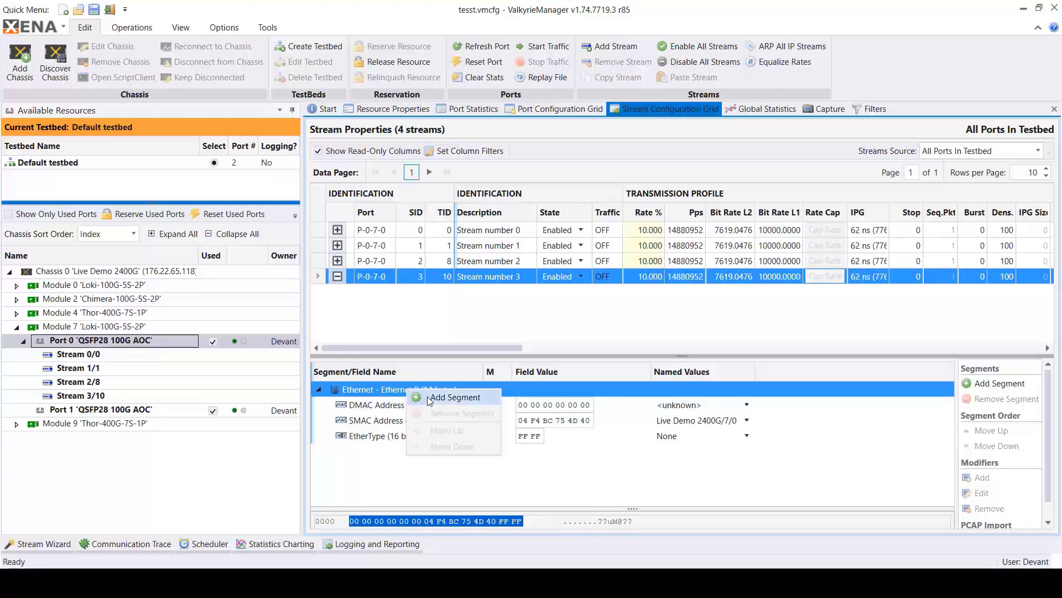
click(428, 396)
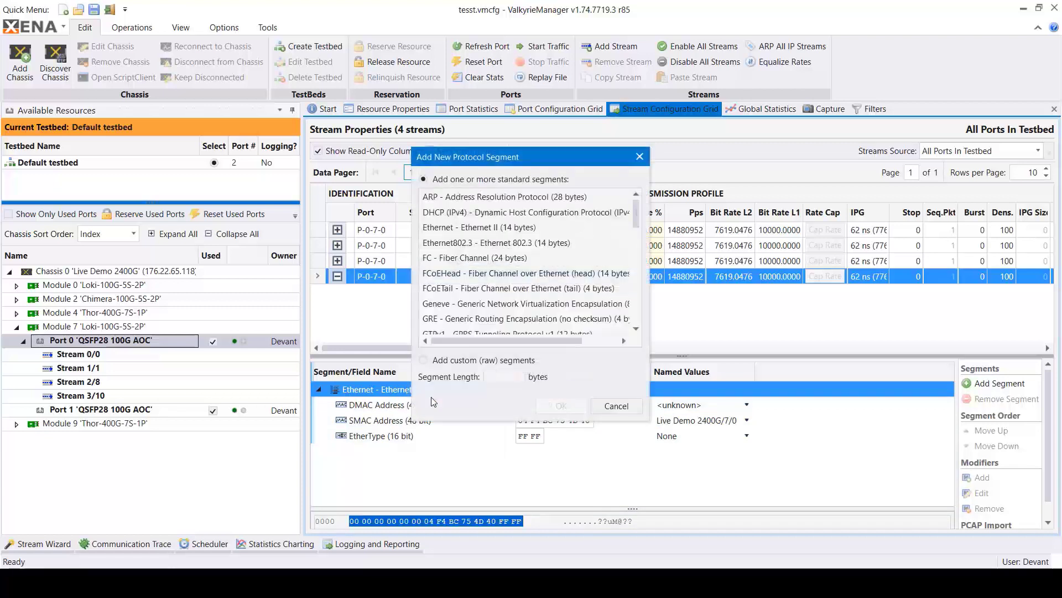
drag(454, 421, 454, 527)
drag(638, 248, 633, 402)
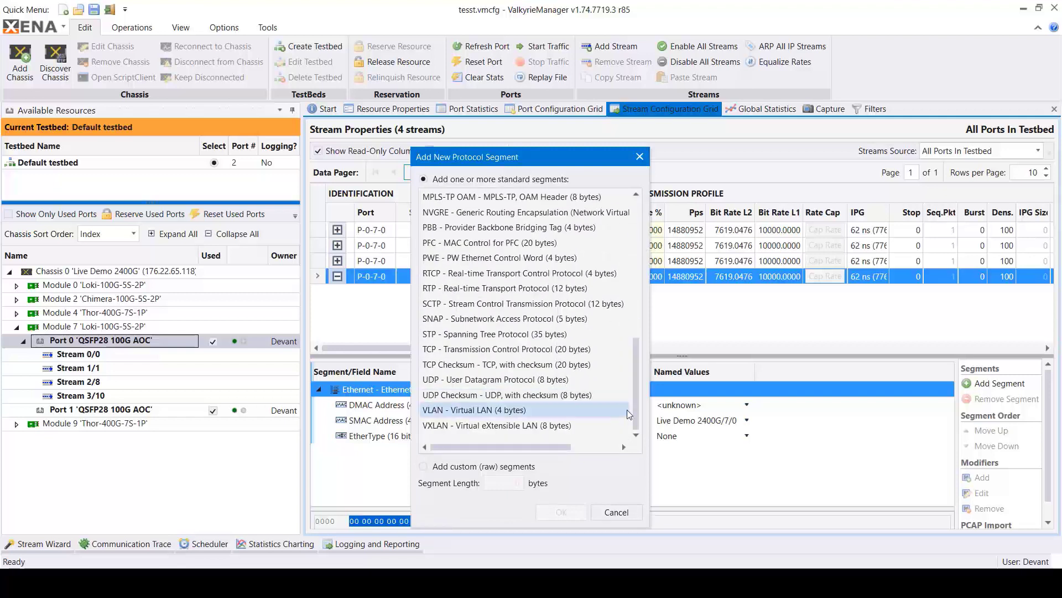
click(485, 412)
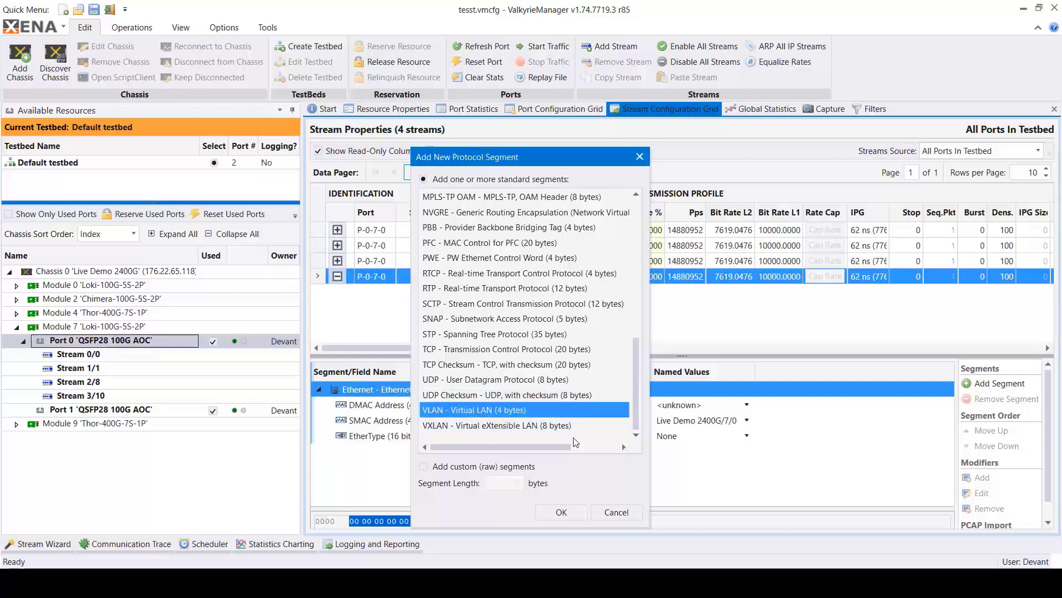
click(572, 510)
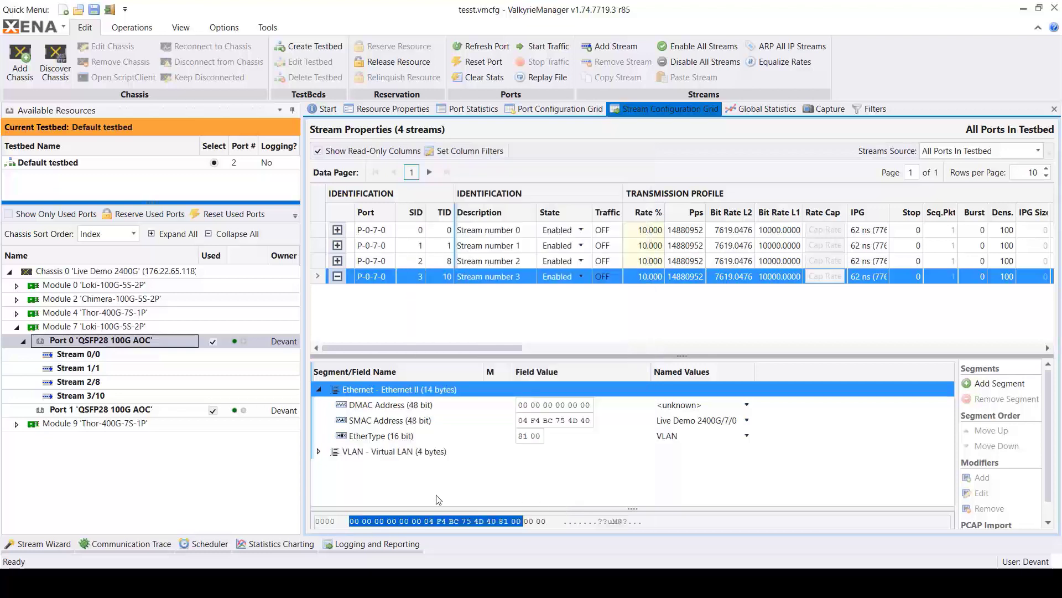
- Set the VLAN Tag of Stream number 3's VLAN segment to 100
click(318, 405)
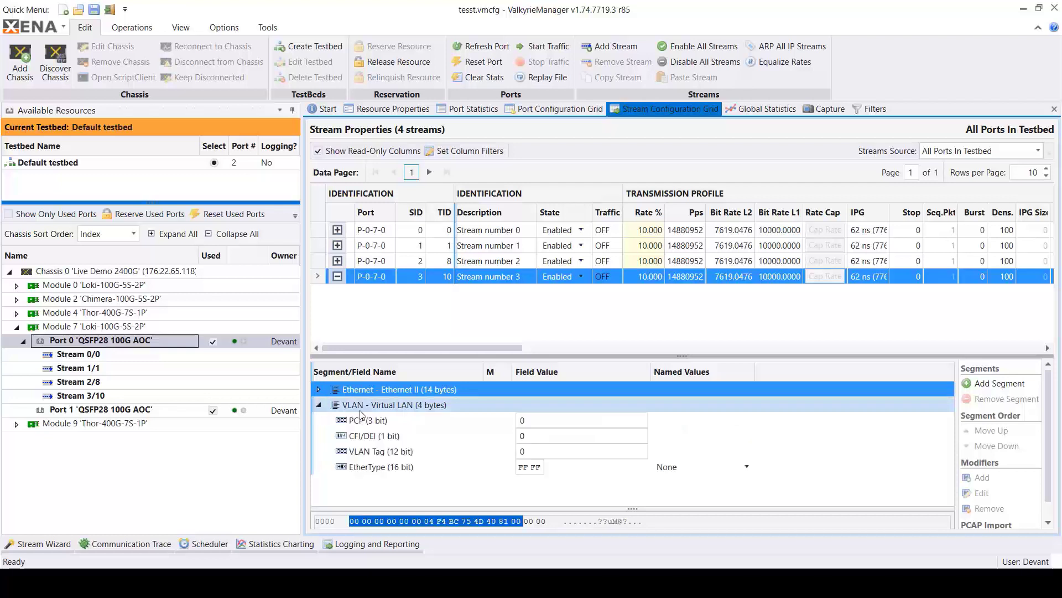
click(539, 451)
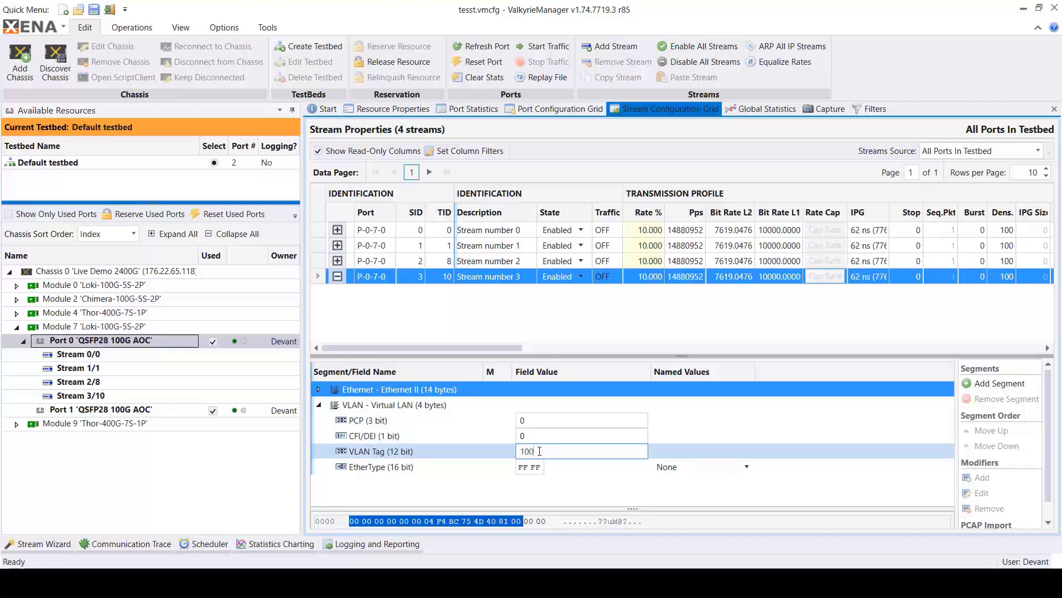
click(468, 502)
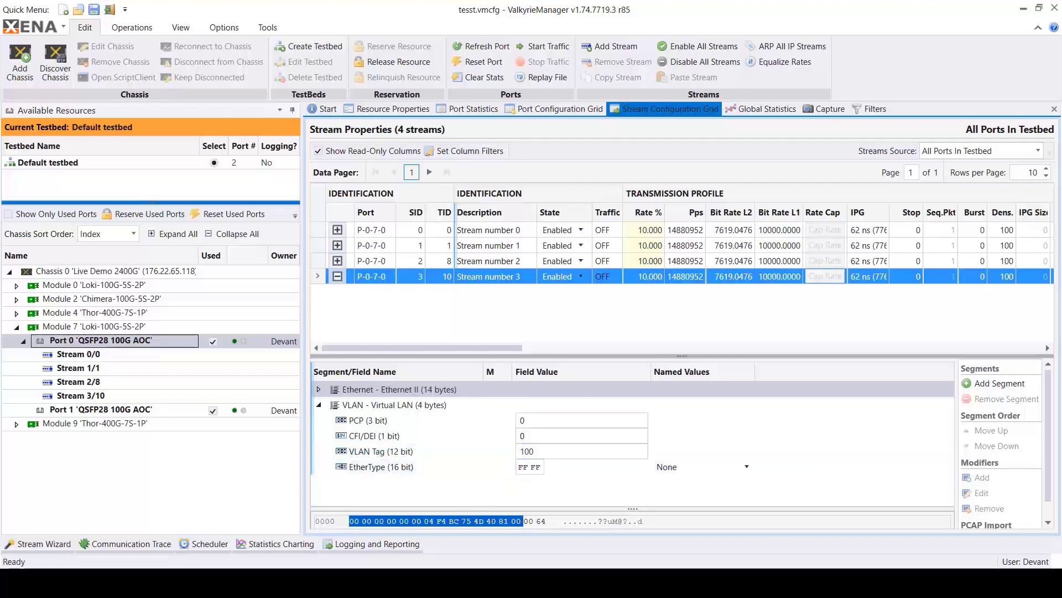
- Set the minimum packet size of Stream number 0 to 1024
click(644, 231)
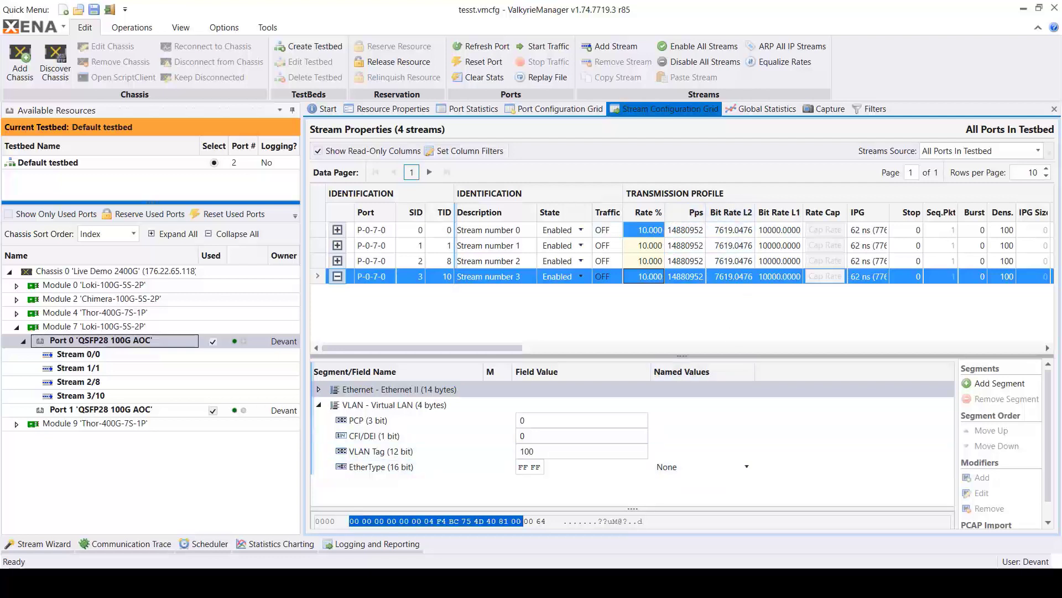
drag(520, 350, 659, 353)
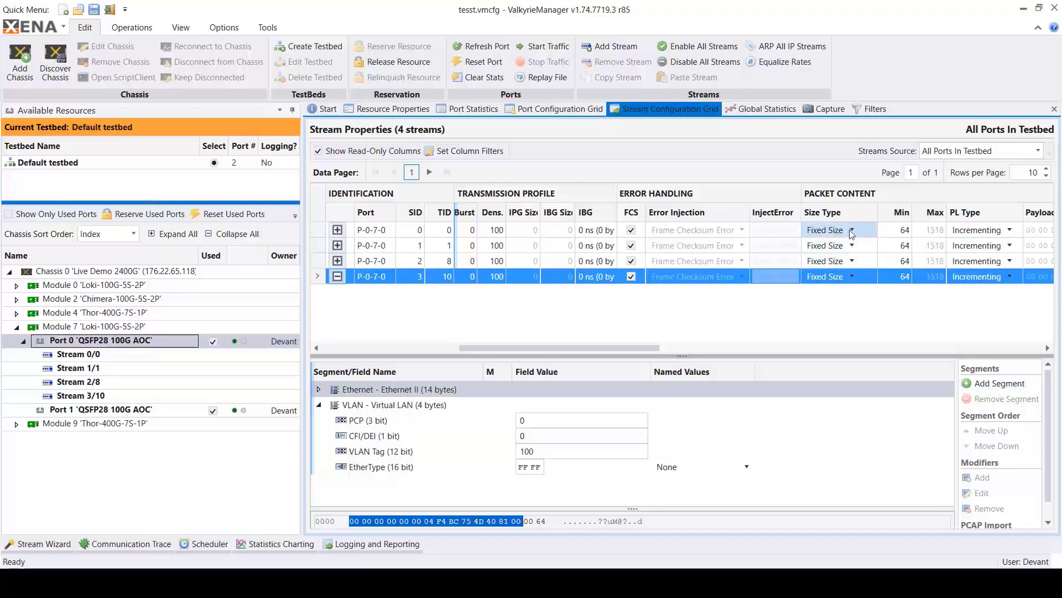
click(890, 233)
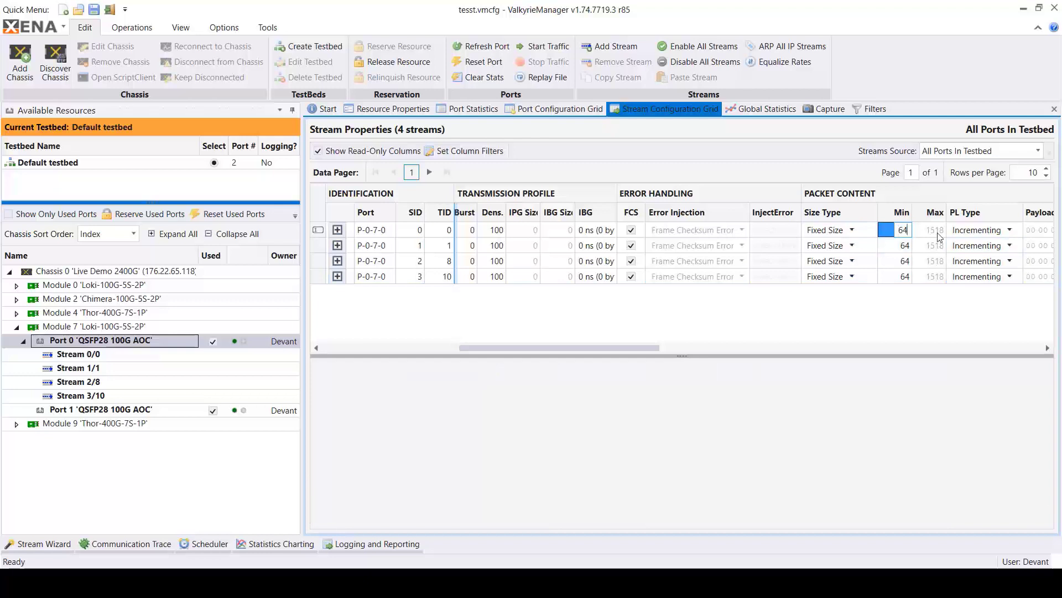
key(BackSpace)
key(BackSpace)
text(1024)
- Examine the available size types and payload types for Stream number 0, choosing the Incrementing payload type
click(855, 230)
click(855, 230)
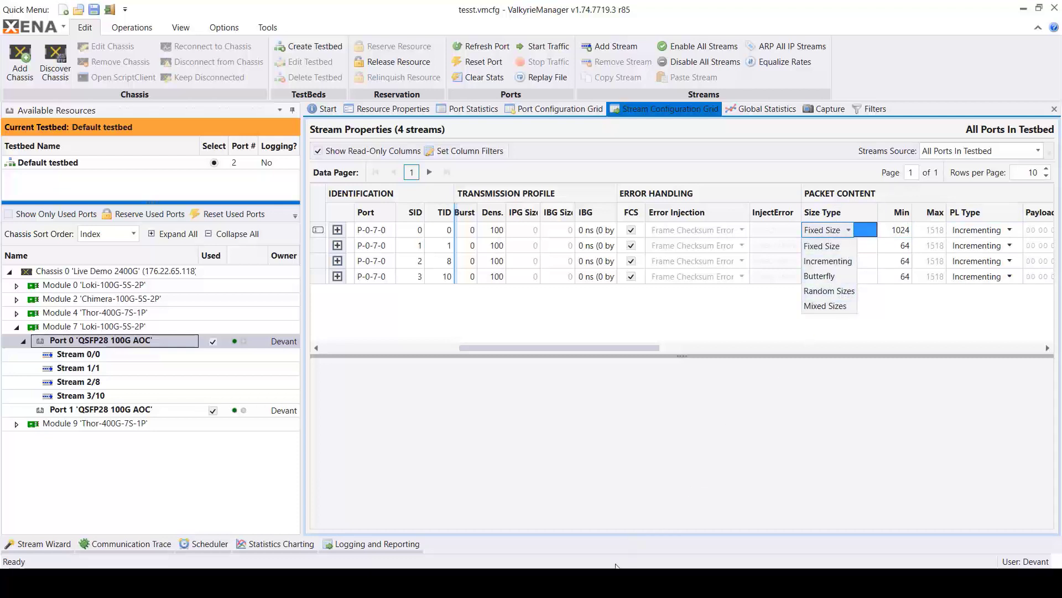
drag(651, 348, 704, 347)
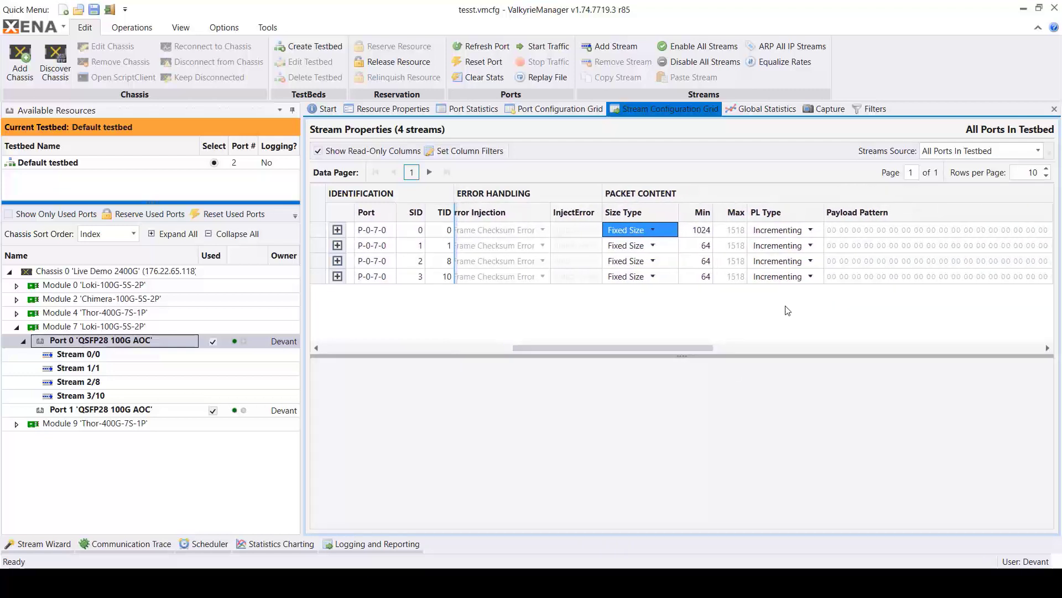
click(811, 230)
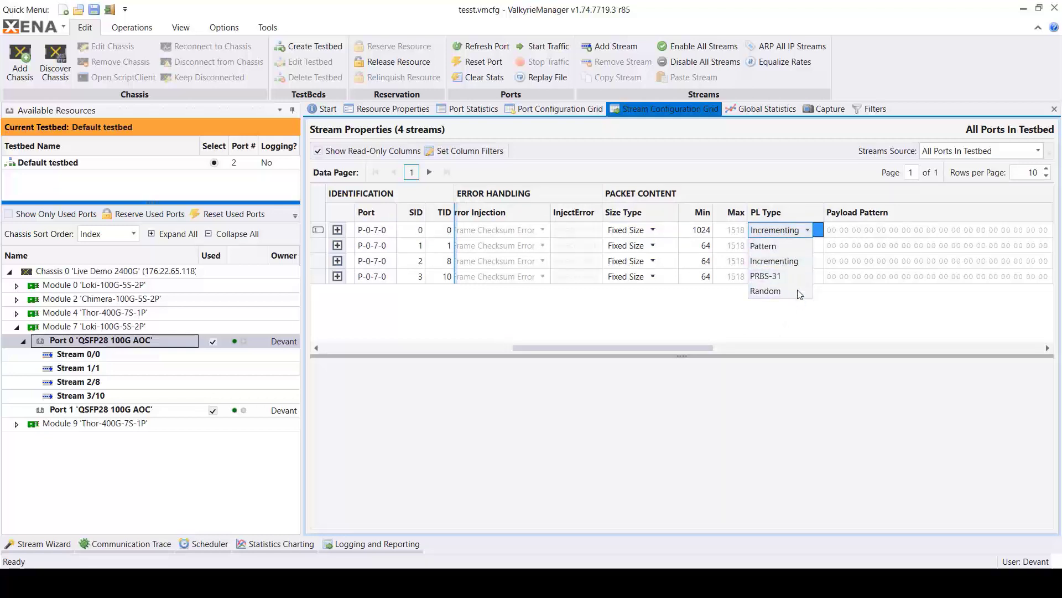
click(798, 261)
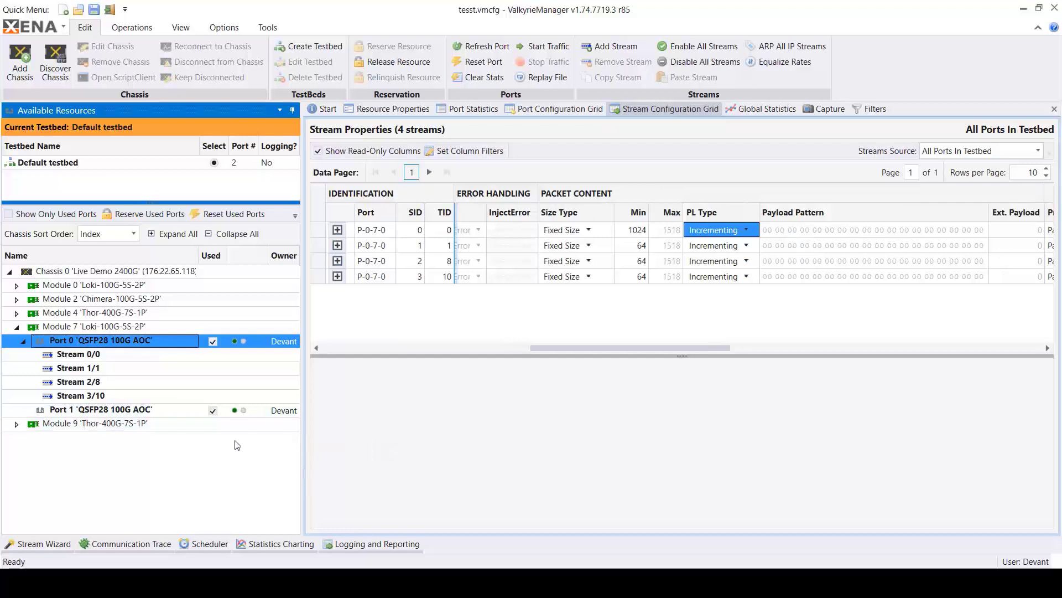
- Replace both Module 7 ports in the testbed with Port 0 and Port 1 of Module 0 'Loki-100G-5S-2P'
click(16, 285)
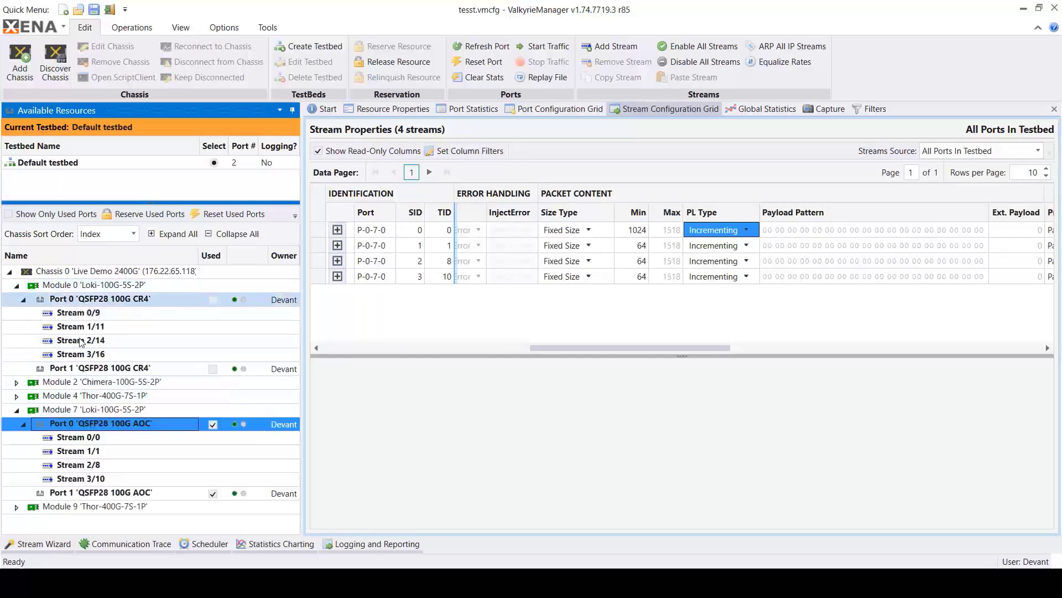
click(213, 424)
click(213, 493)
click(212, 300)
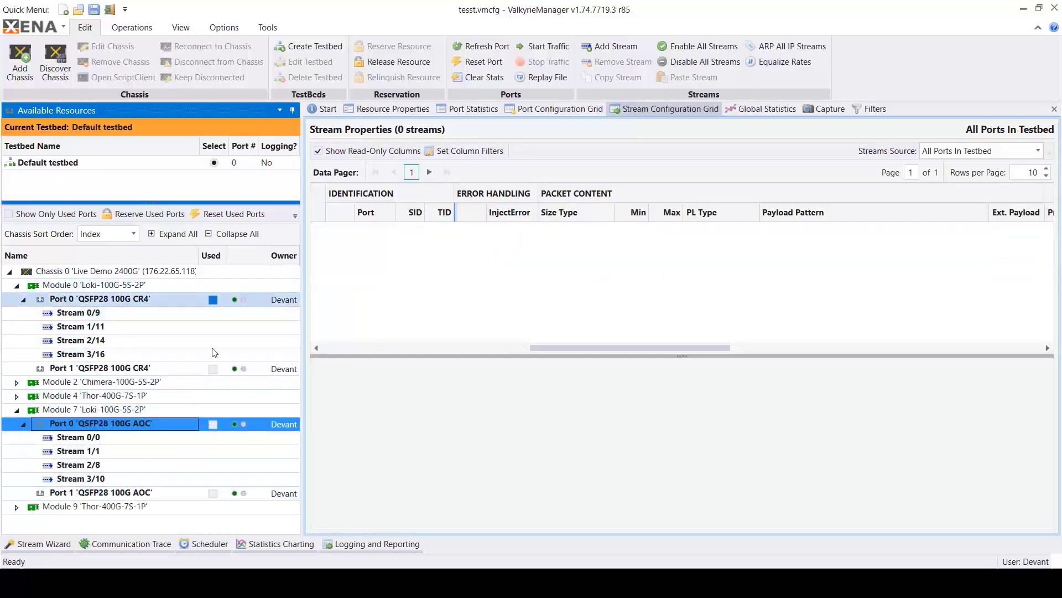
click(213, 369)
click(16, 411)
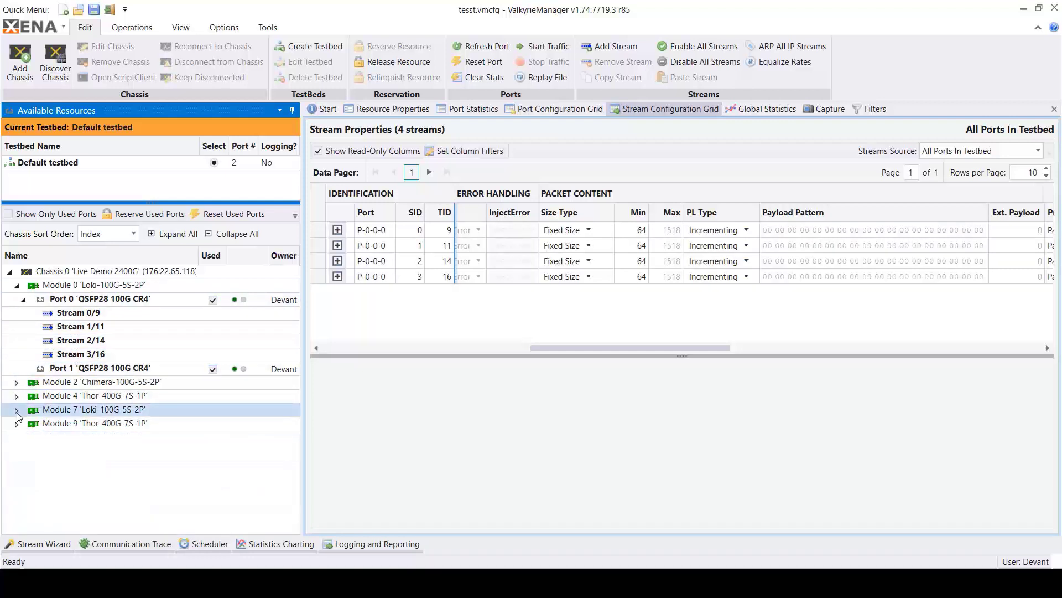
- Open the Global Statistics for the current testbed and start the traffic
click(915, 419)
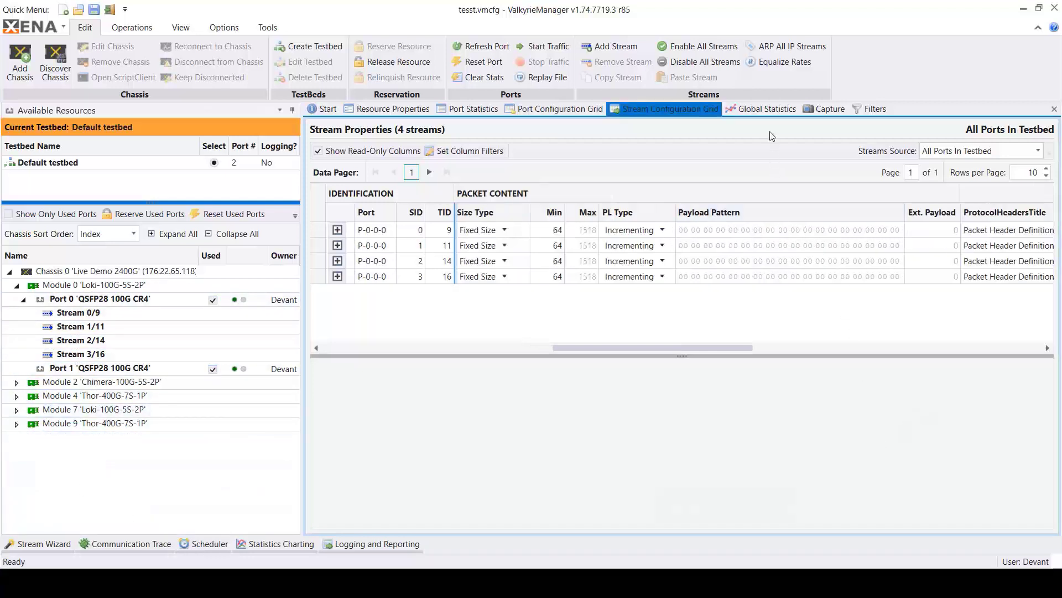
click(770, 108)
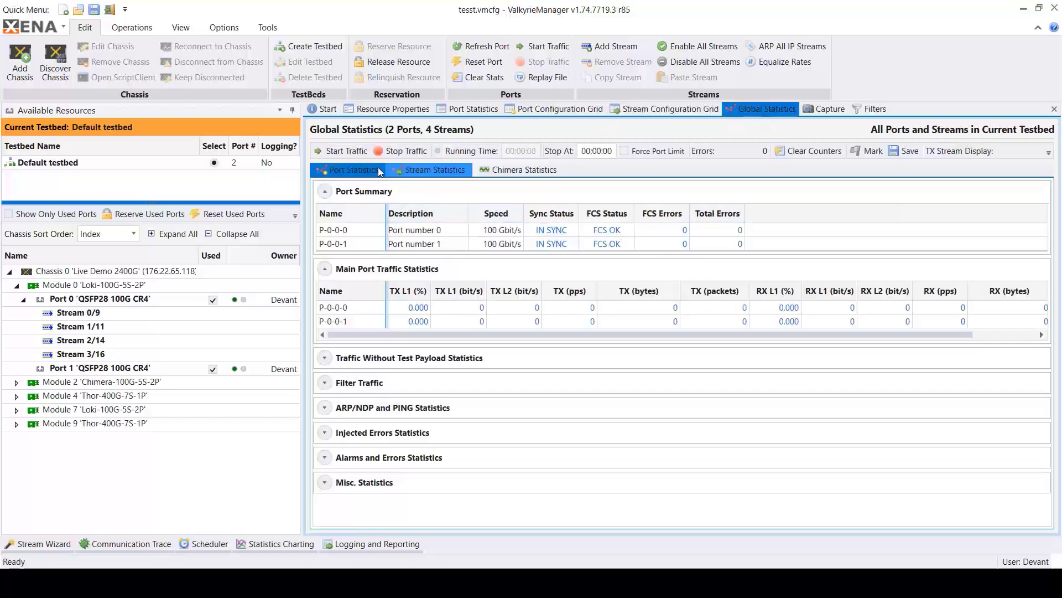
click(344, 152)
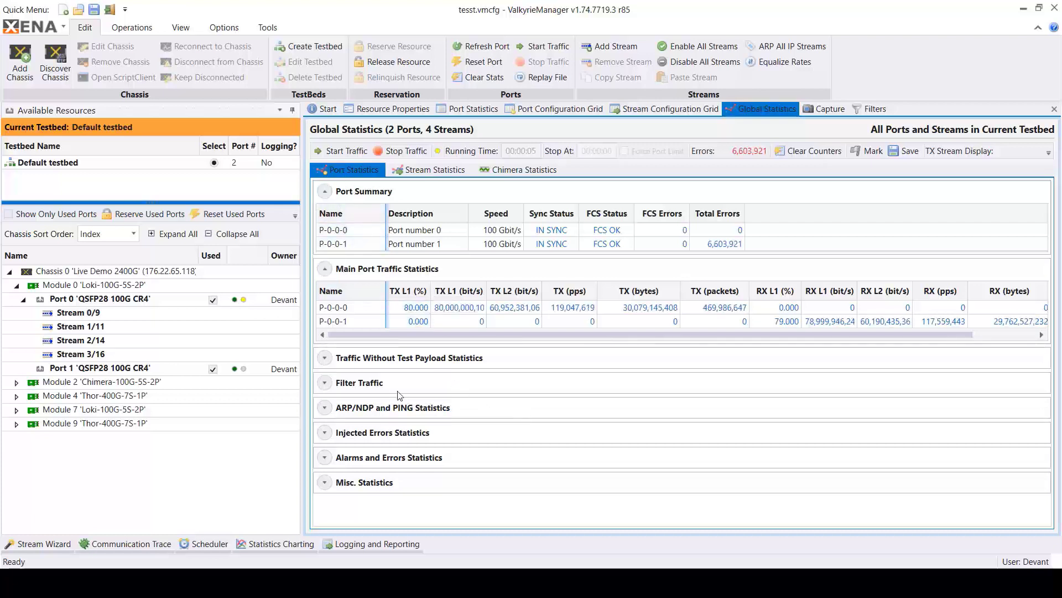
- Examine the main port traffic statistics of P-0-0-0 and P-0-0-1, going through the transmit rate, packets-per-second and byte values
click(363, 311)
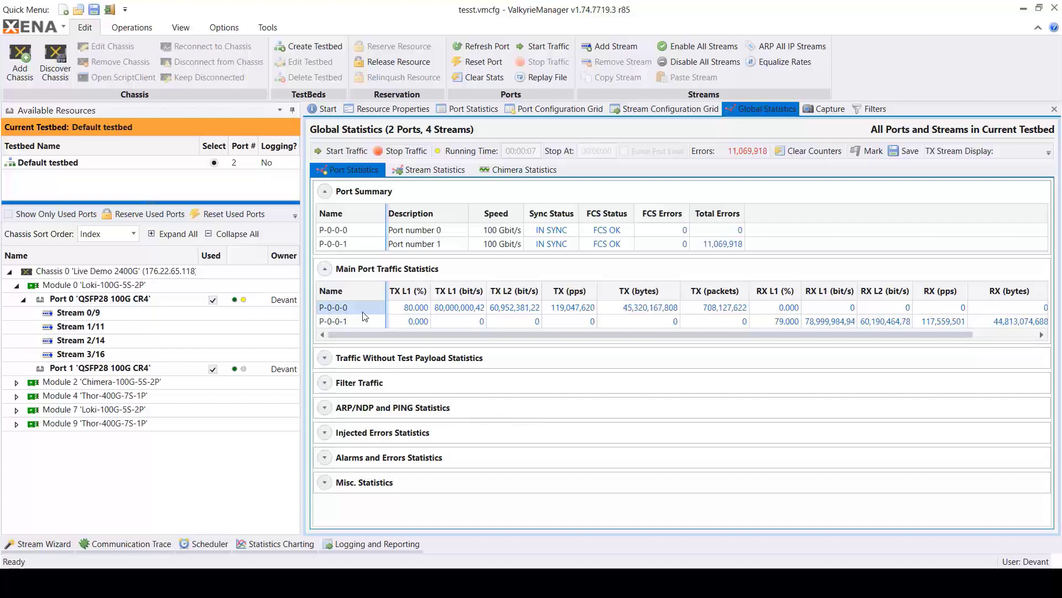
click(370, 321)
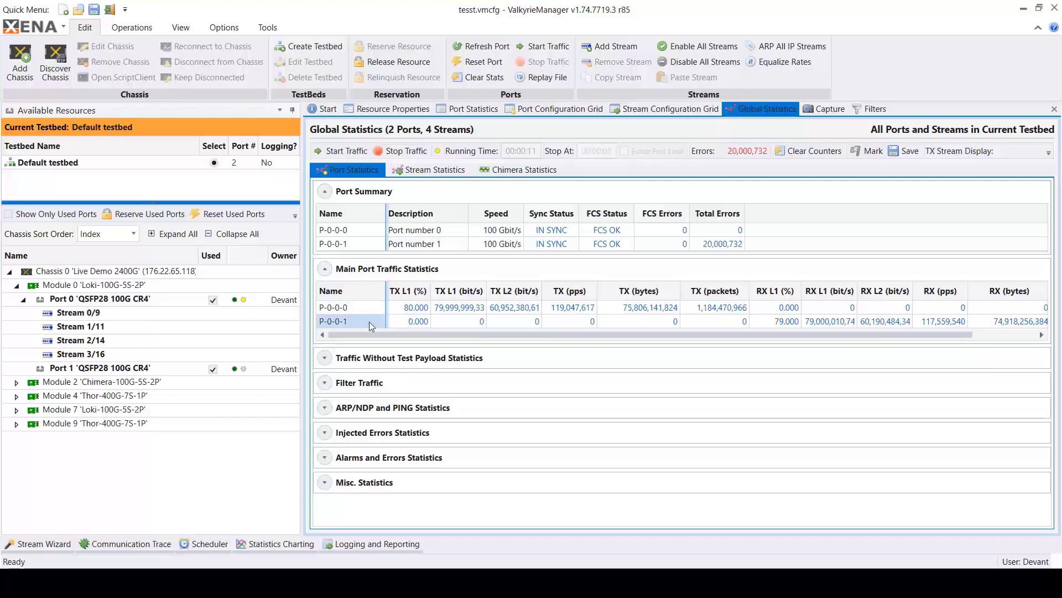
click(402, 310)
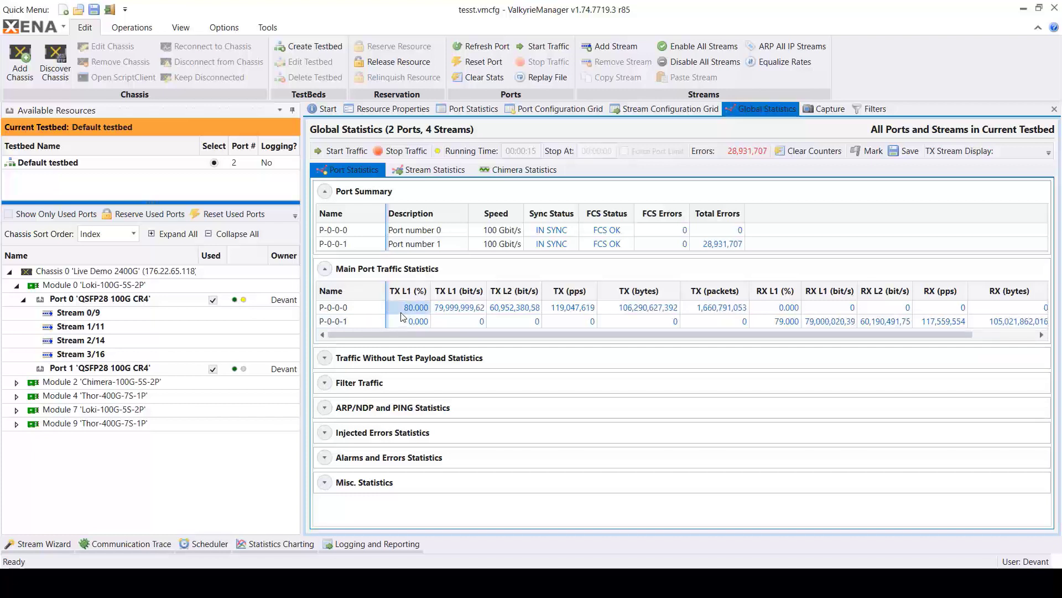
click(434, 307)
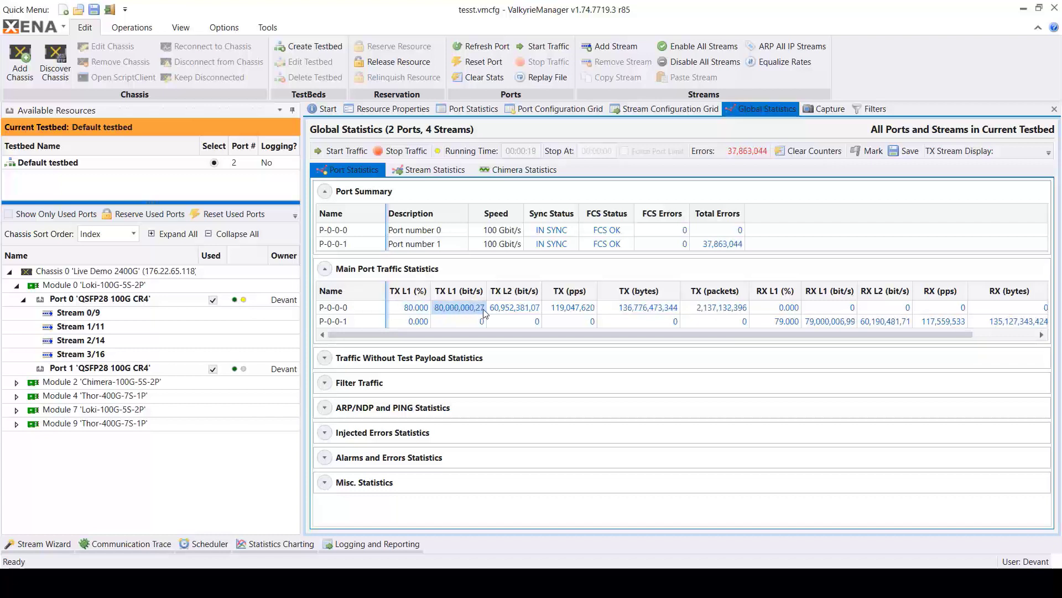
click(513, 311)
click(573, 309)
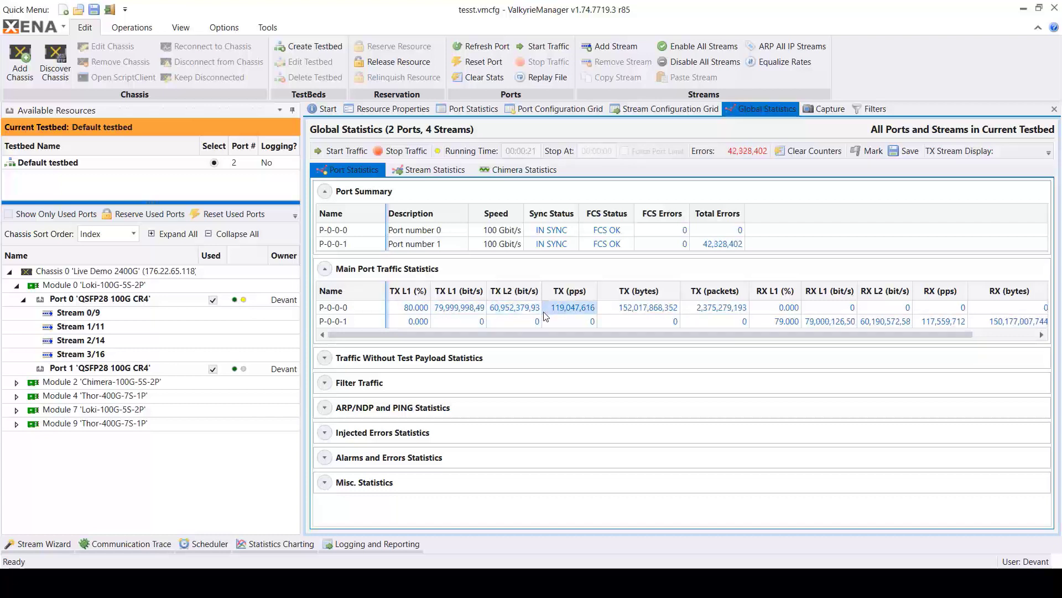
click(646, 320)
click(659, 310)
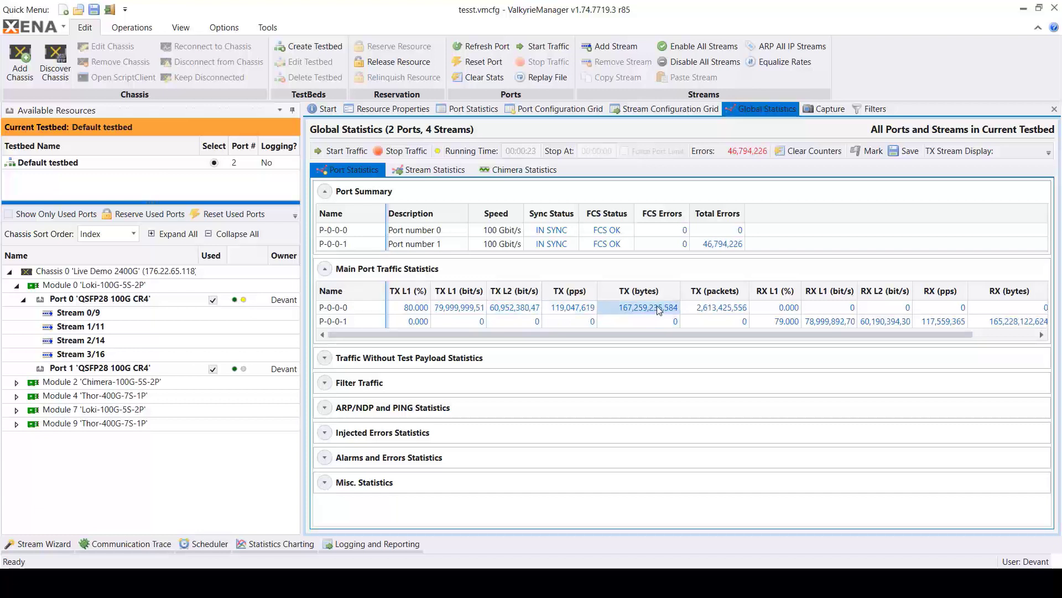
- Examine the transmitted packets and receive counters of both ports, followed by the aggregated stream statistics
click(722, 309)
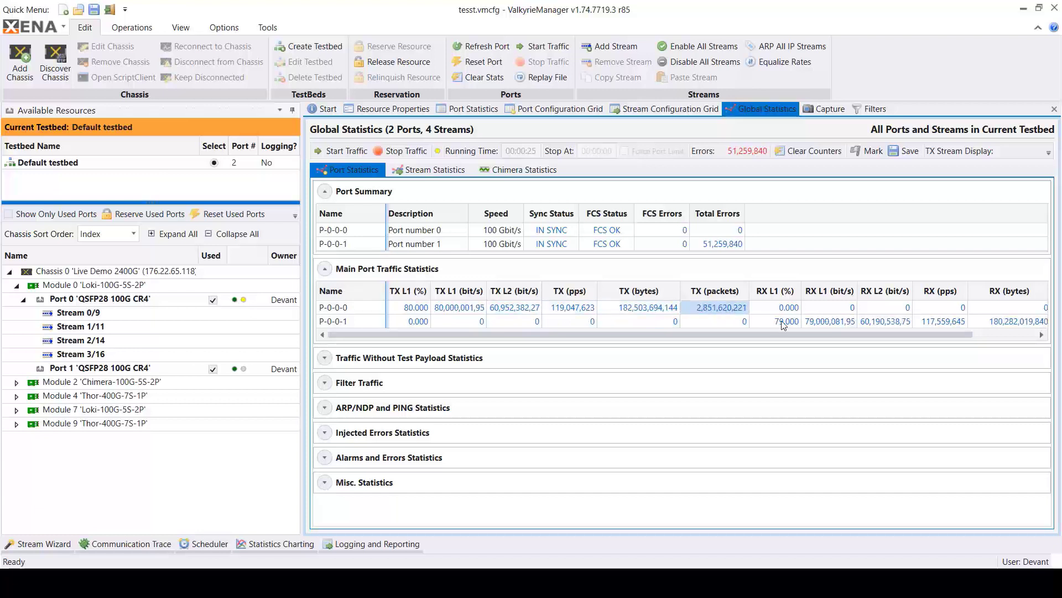
drag(824, 336, 869, 379)
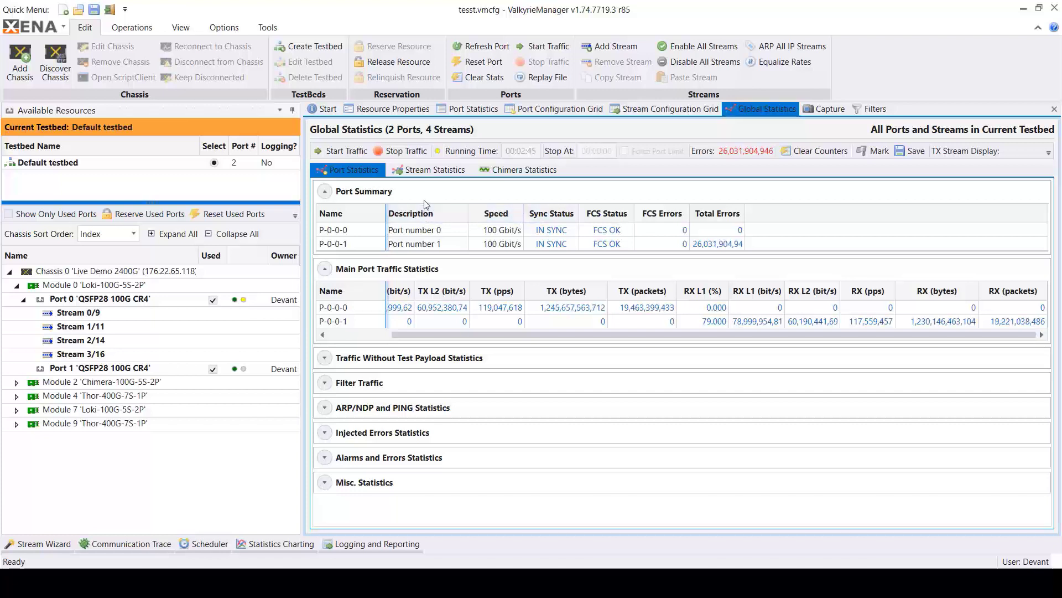
click(445, 170)
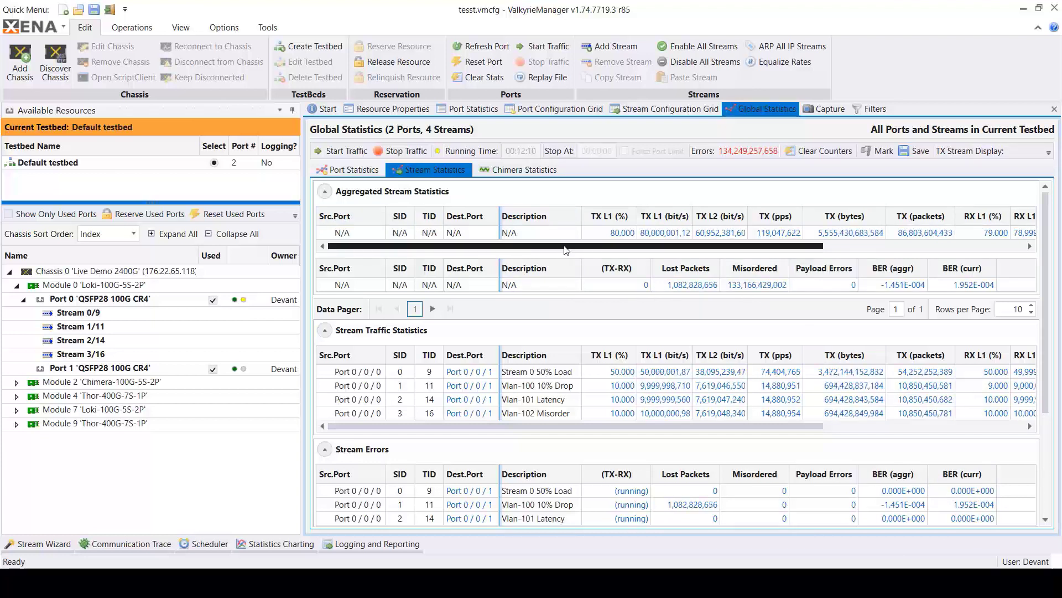
drag(569, 250, 621, 255)
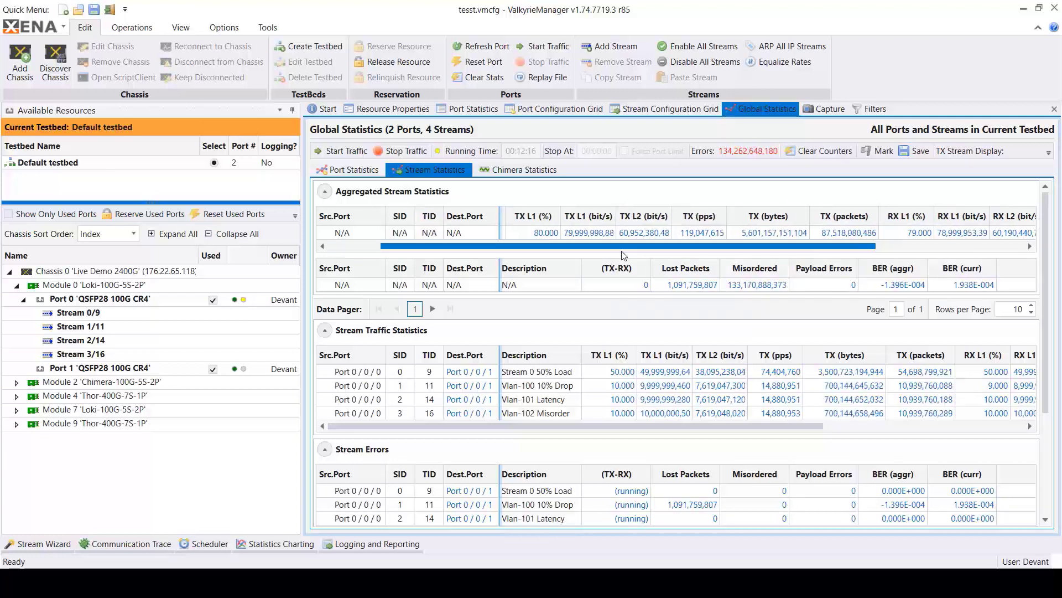
drag(622, 252, 600, 252)
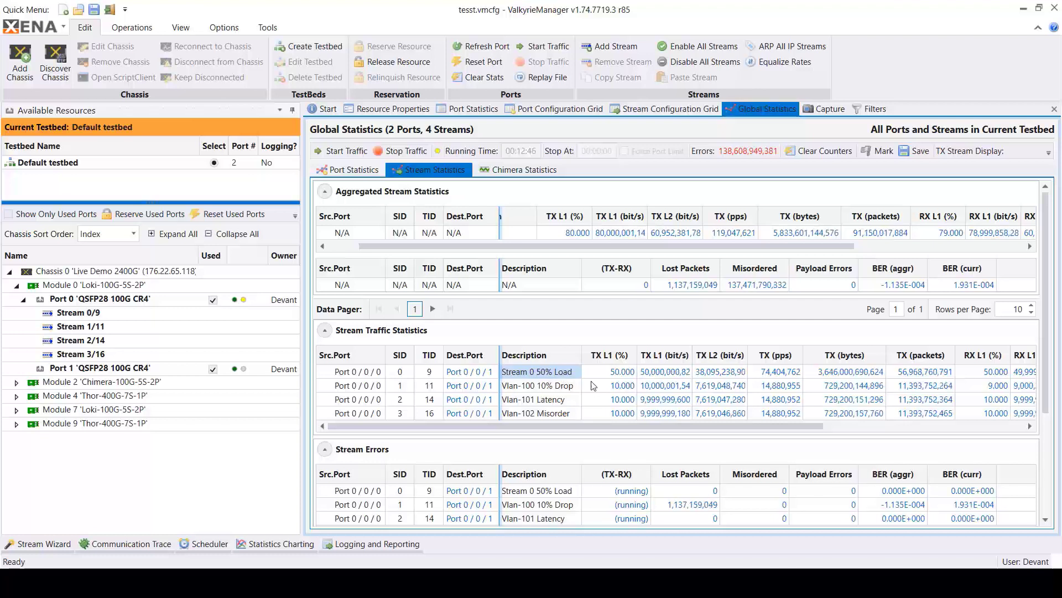
- Examine the per-stream traffic, stream errors, and latency and jitter values, including the Vlan-101 Latency stream
scroll(646, 393, down, 2)
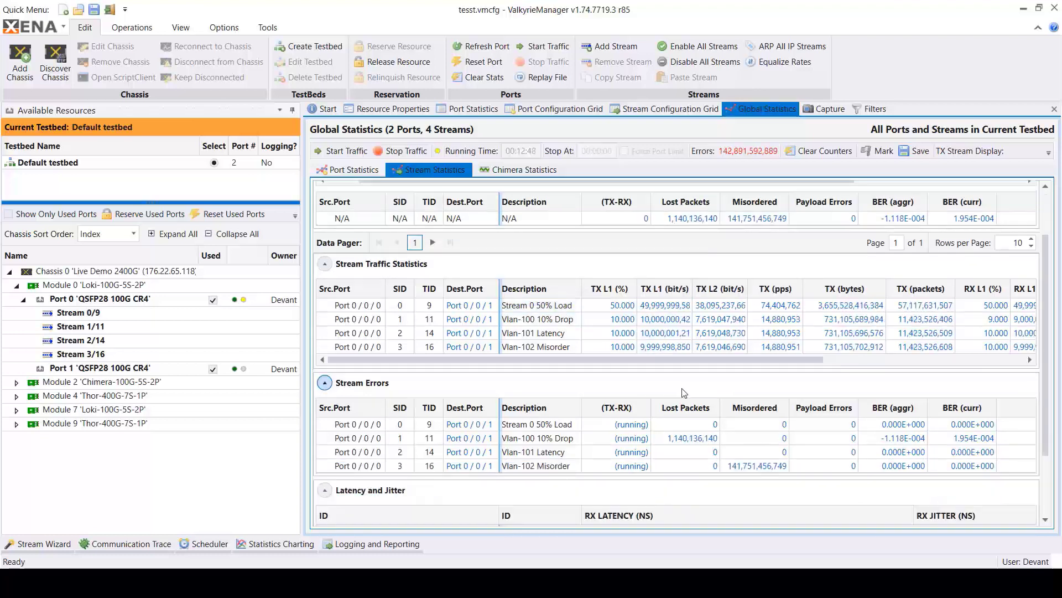
scroll(682, 387, down, 1)
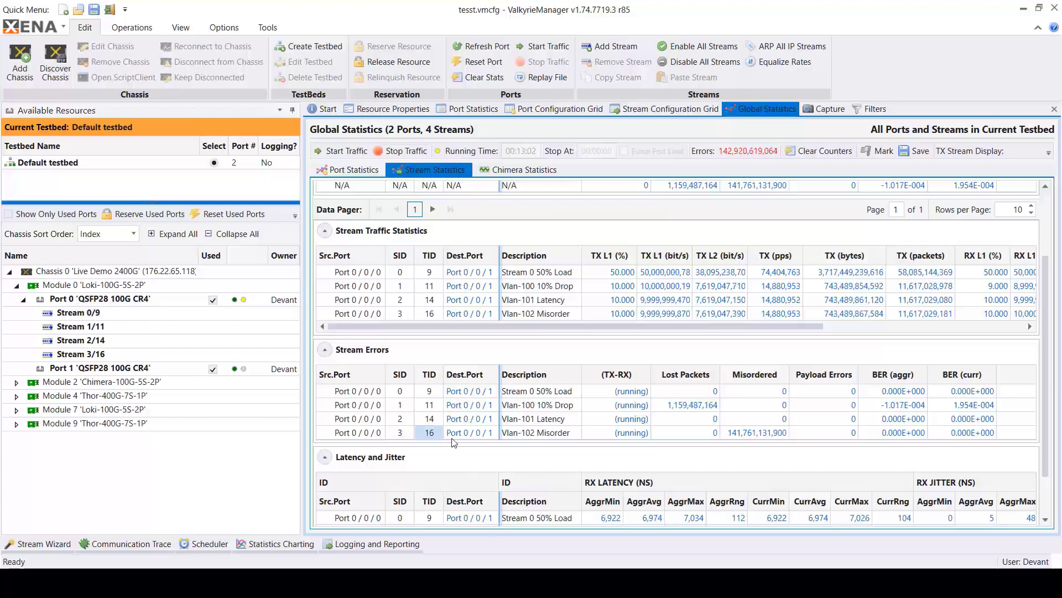
scroll(752, 437, down, 1)
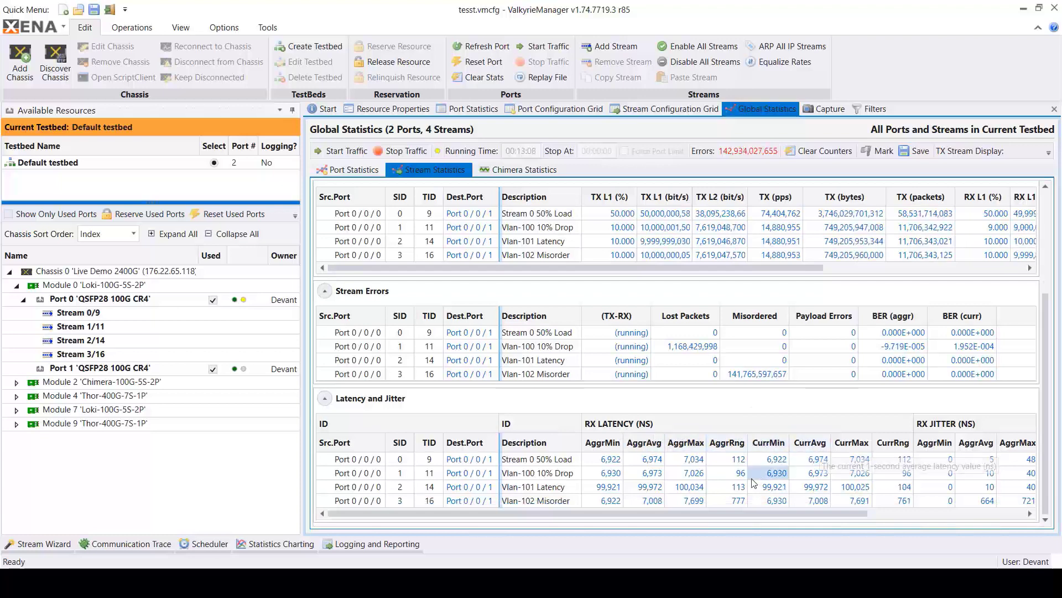
click(521, 491)
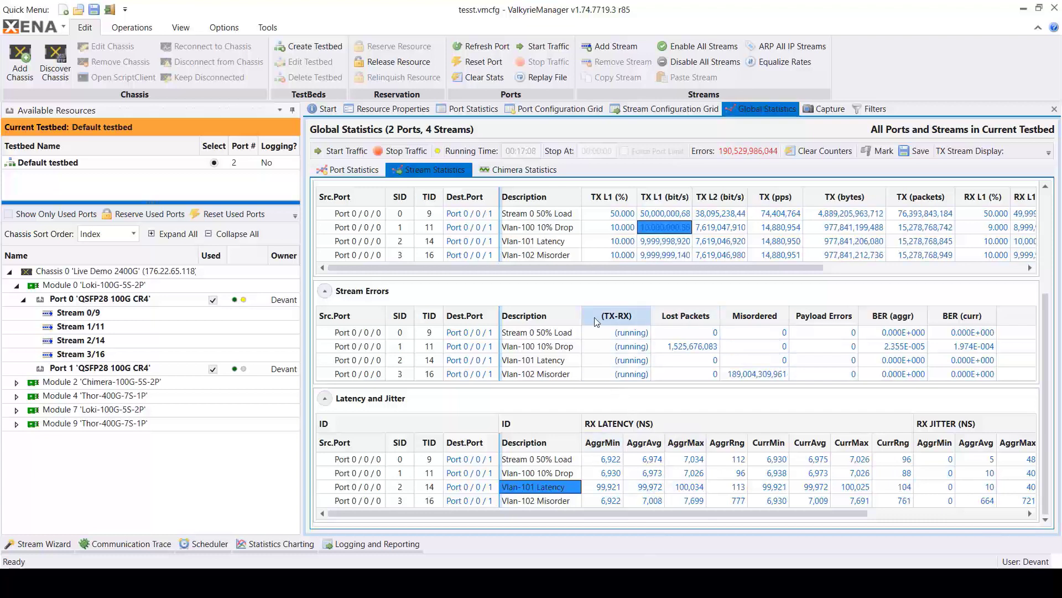
click(272, 548)
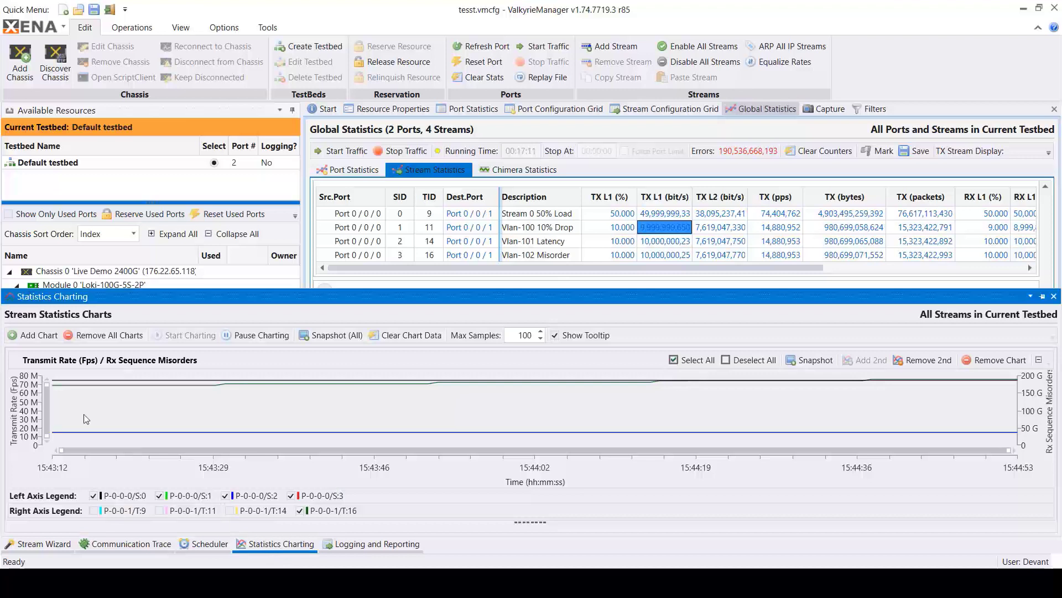
click(32, 336)
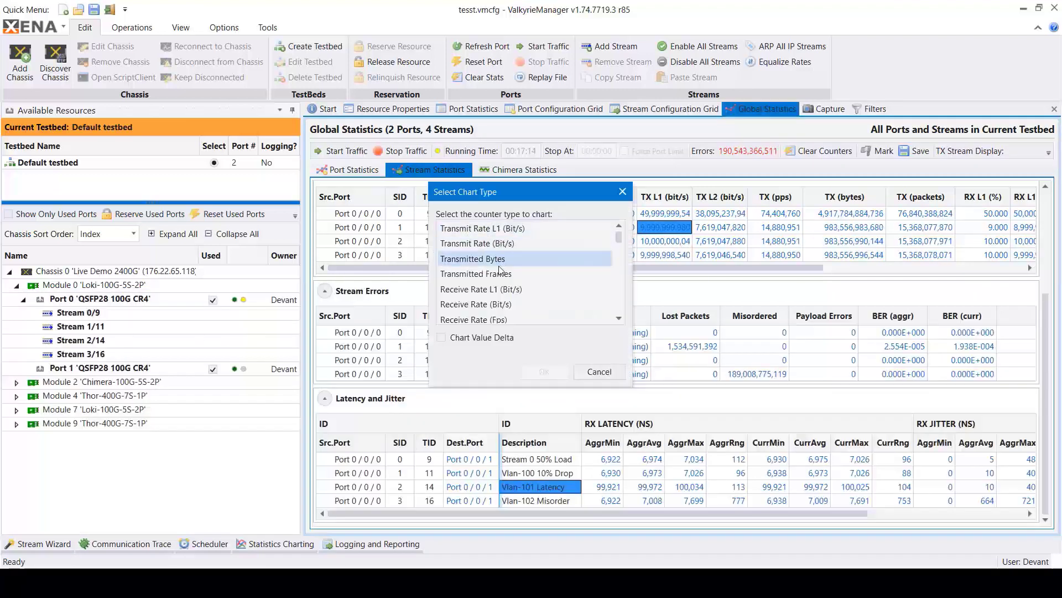
click(593, 377)
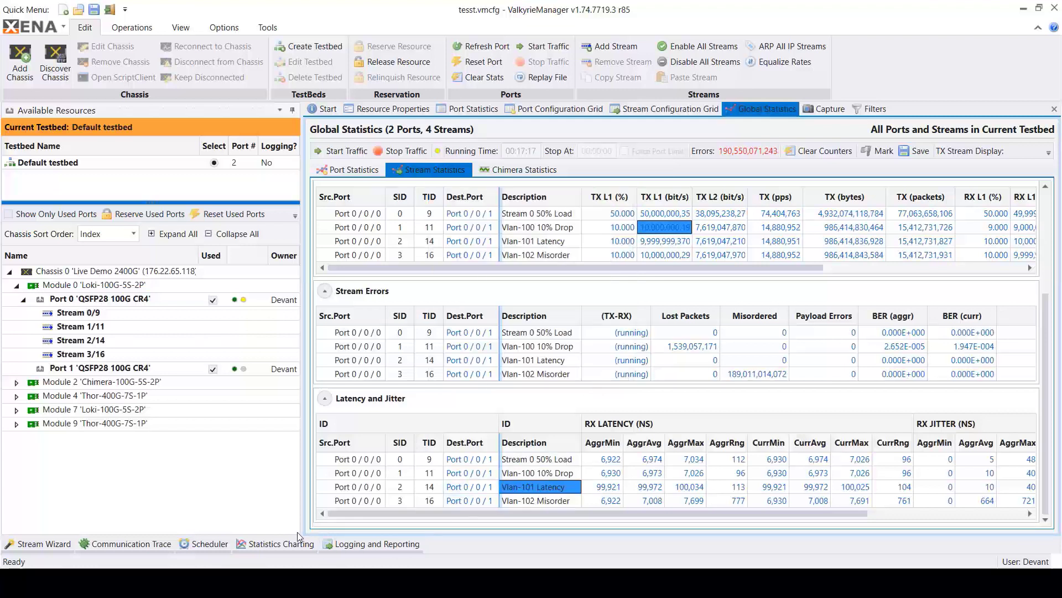
- Add a Transmit Rate L1 (Bit/s) chart to the stream statistics charts and view it below the existing chart
click(288, 541)
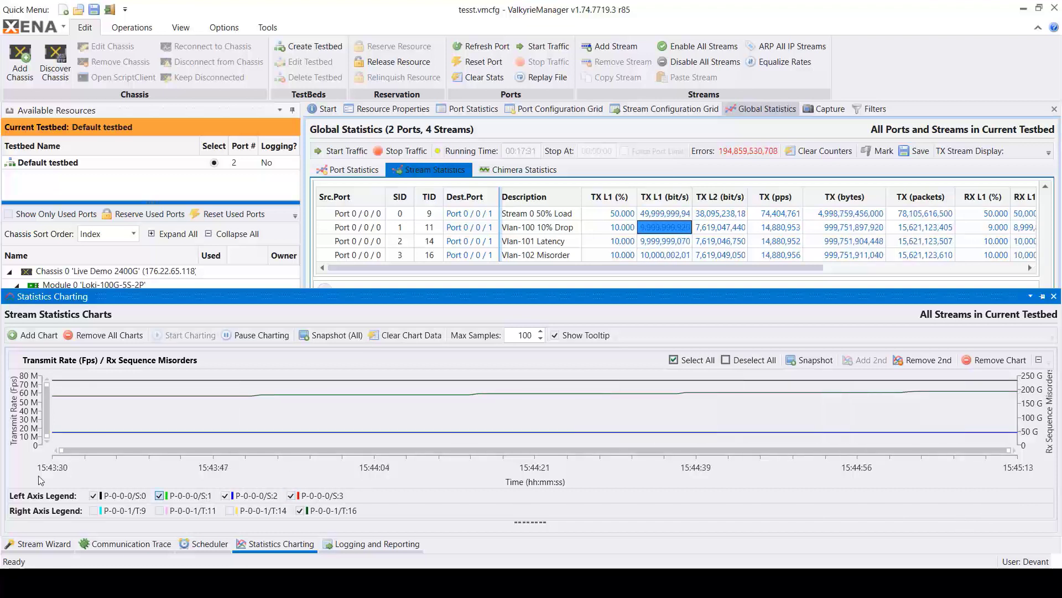
click(38, 337)
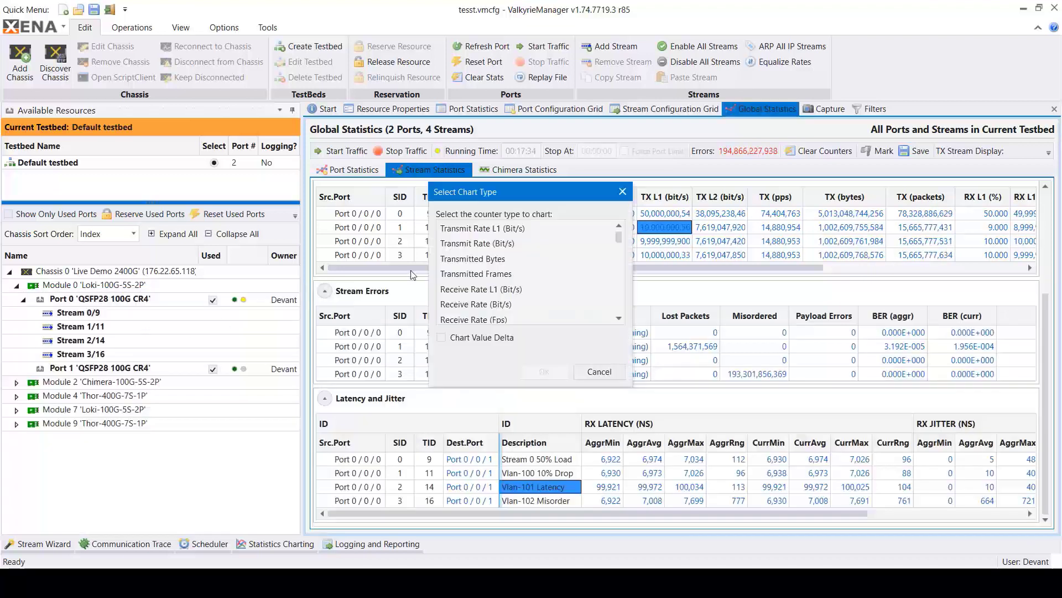
click(487, 228)
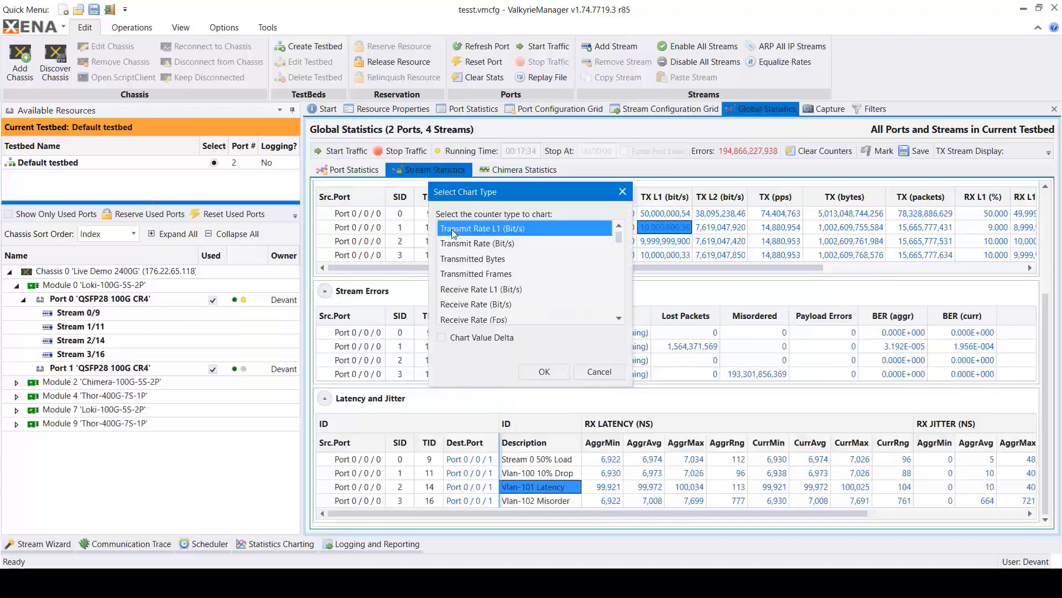
click(538, 367)
click(265, 544)
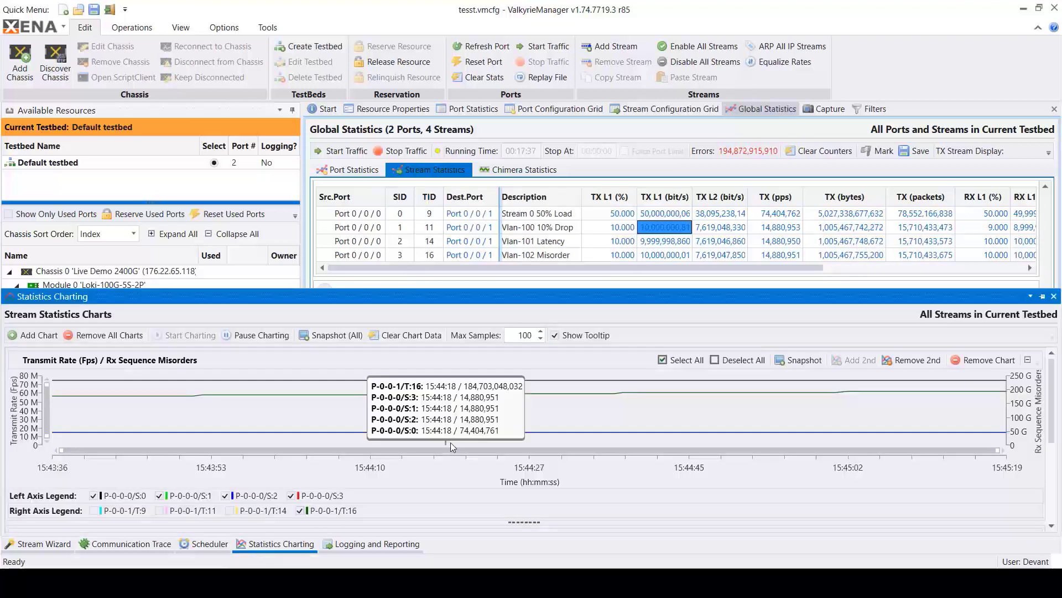
scroll(451, 443, down, 2)
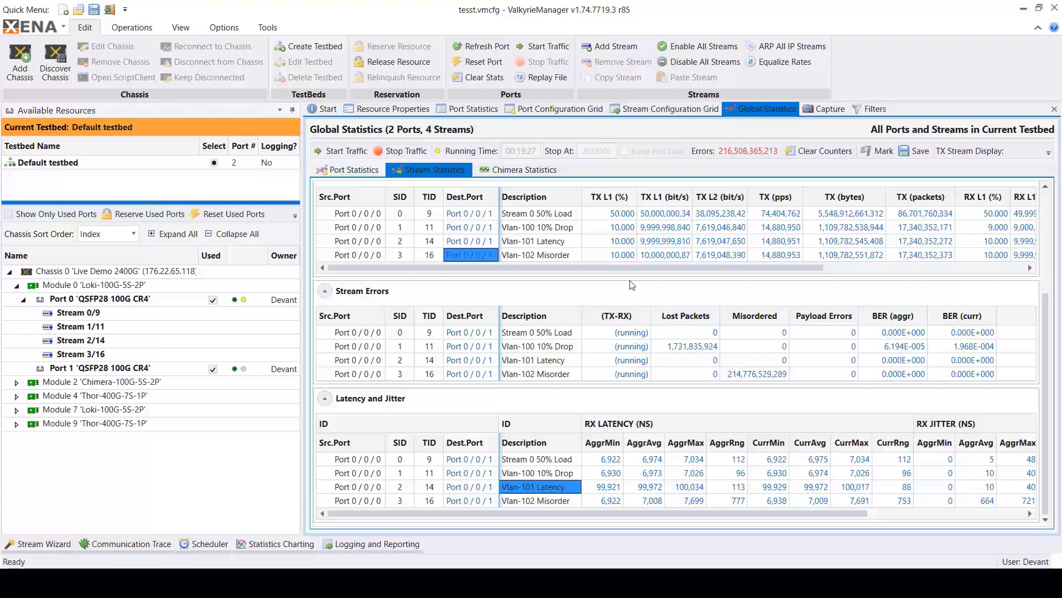
- Review the report chart settings and their selected counter types for statistics logging and reporting, accepting them as they are
click(380, 542)
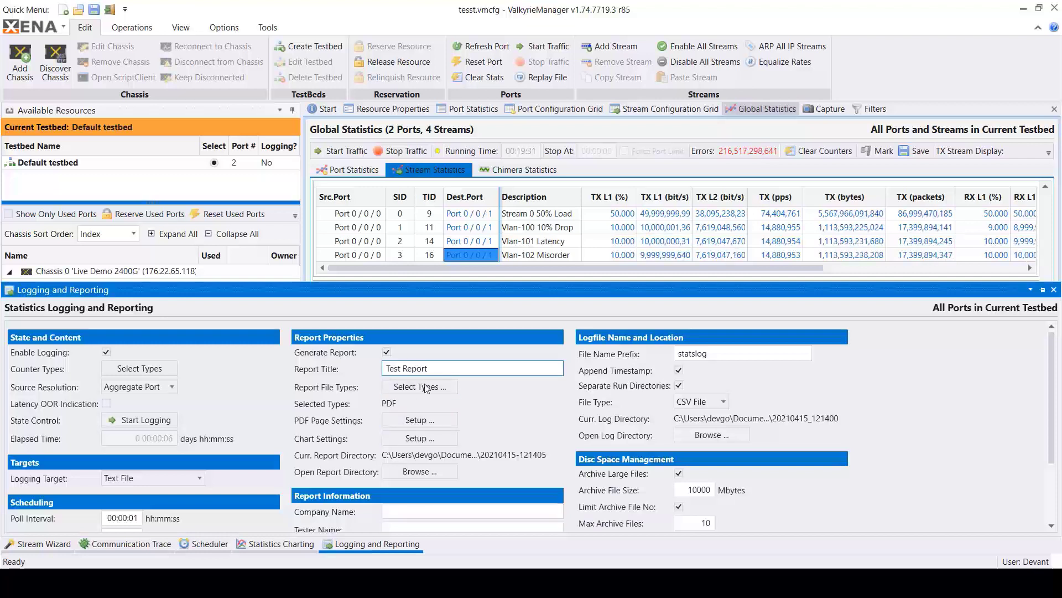
click(416, 440)
click(579, 303)
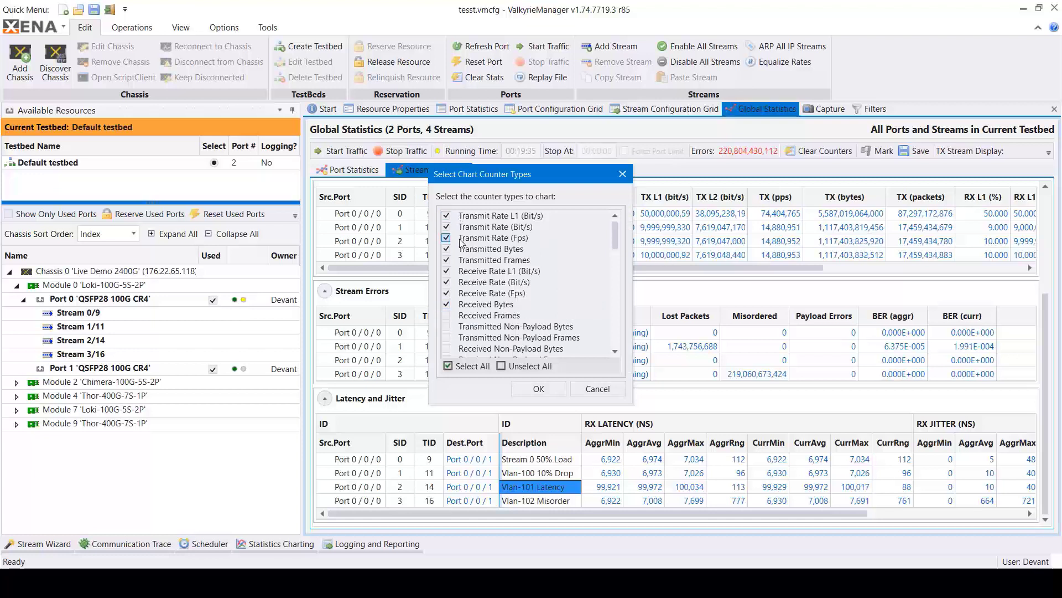
click(532, 389)
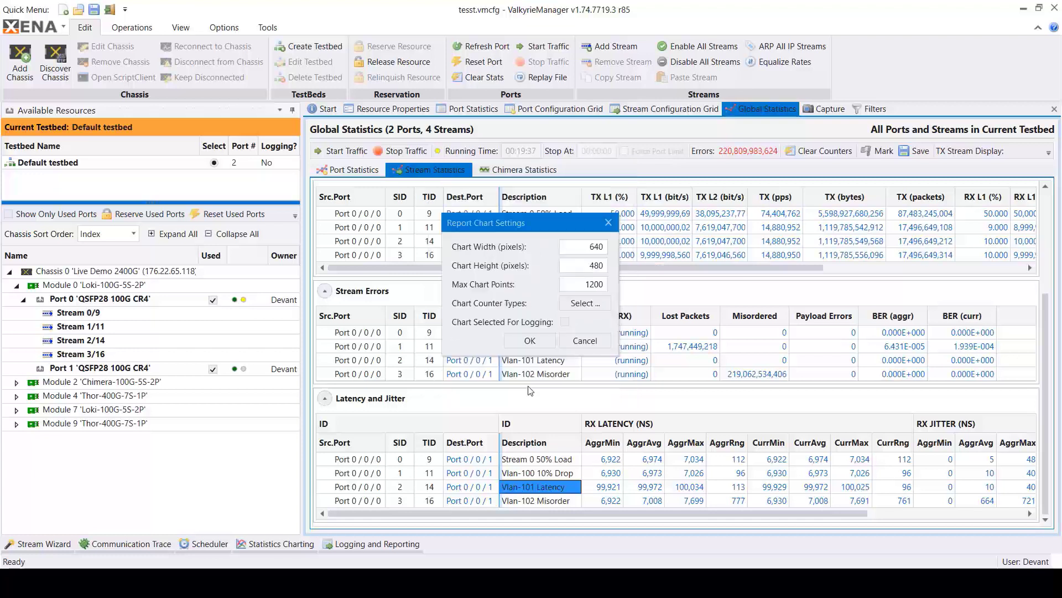
click(522, 343)
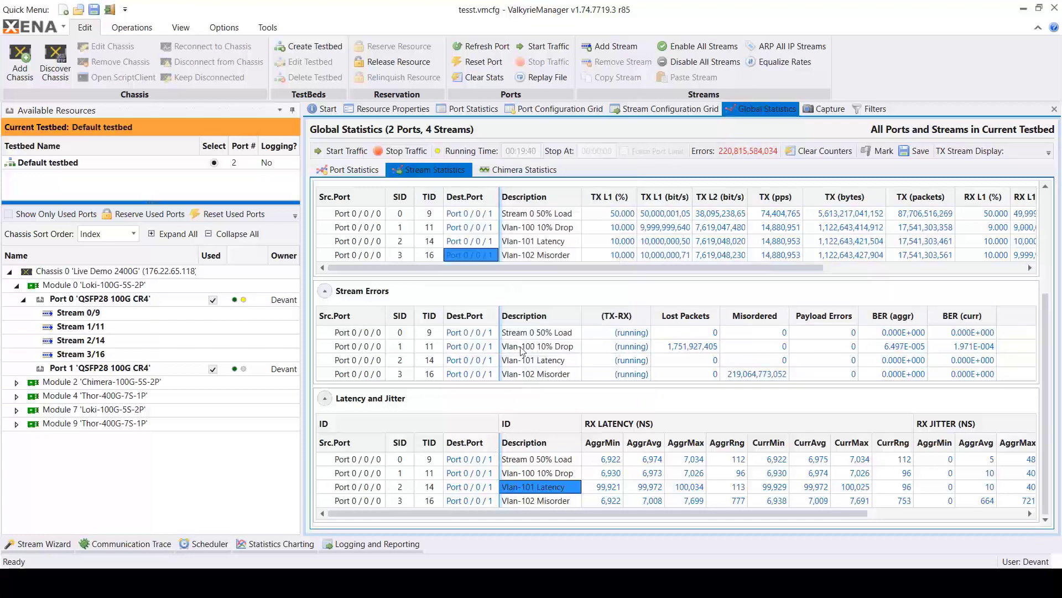
- Check the available file types for the statistics log file and keep CSV File
click(383, 542)
click(705, 403)
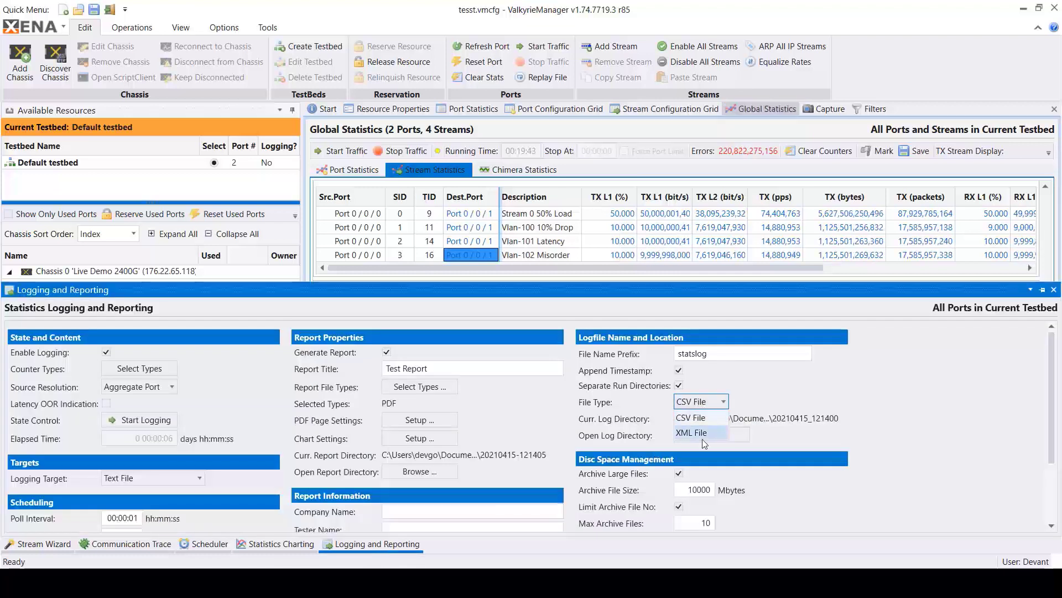
click(699, 417)
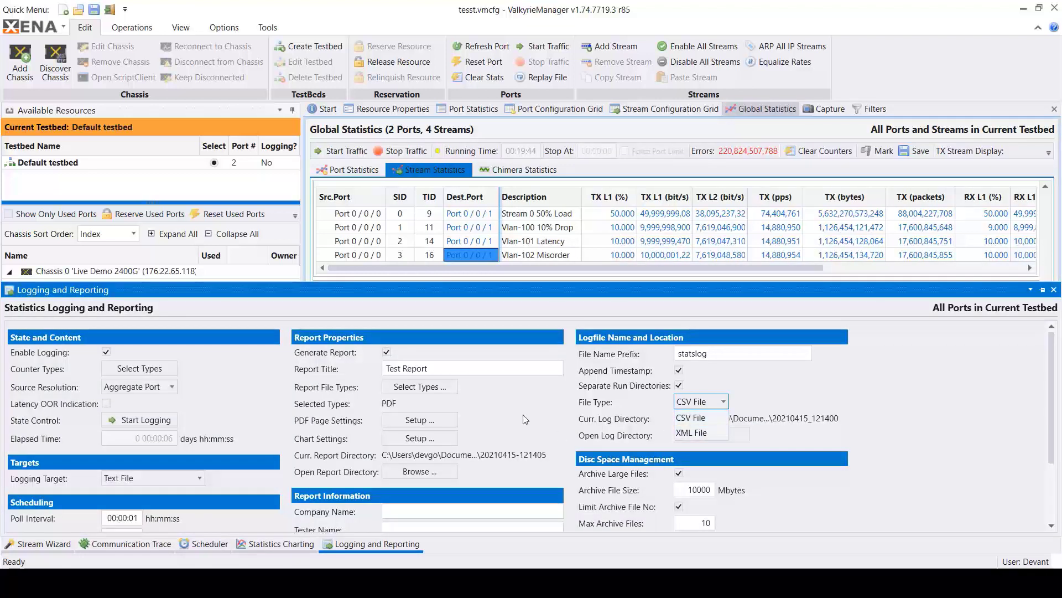
- Open the current report directory and the statsreport PDF stored in it
click(419, 471)
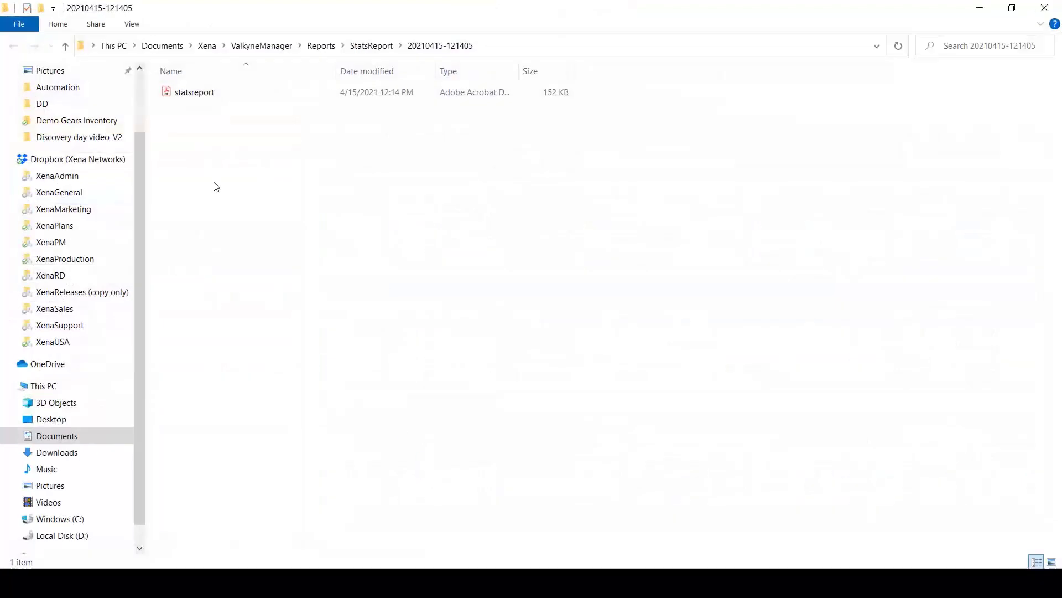
click(206, 93)
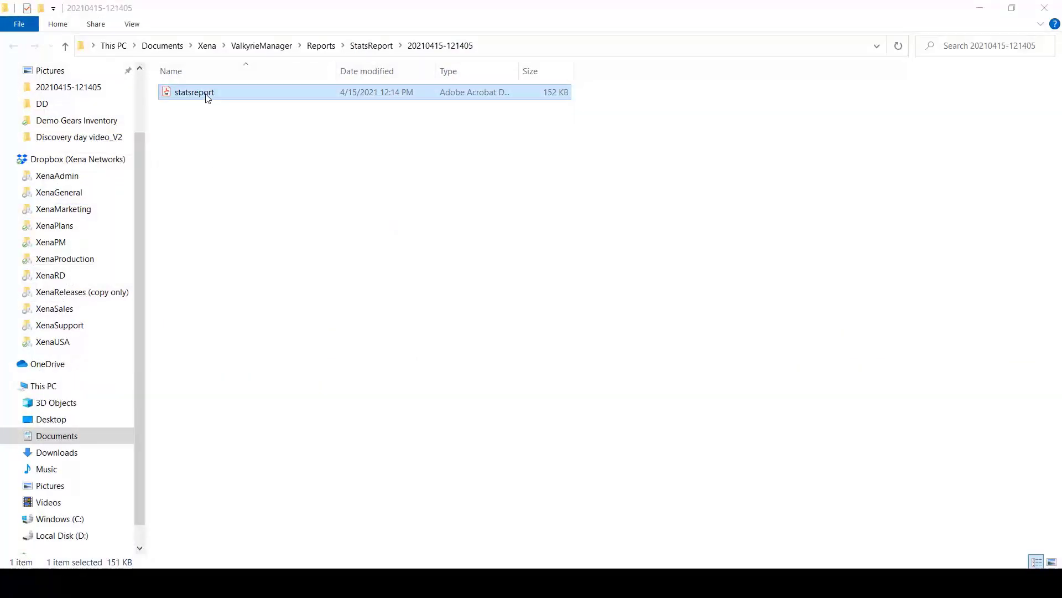
double_click(208, 95)
- Examine the test report's main port traffic counters, misc. counters and counter charts through page 4
scroll(468, 337, up, 1)
drag(885, 198, 885, 111)
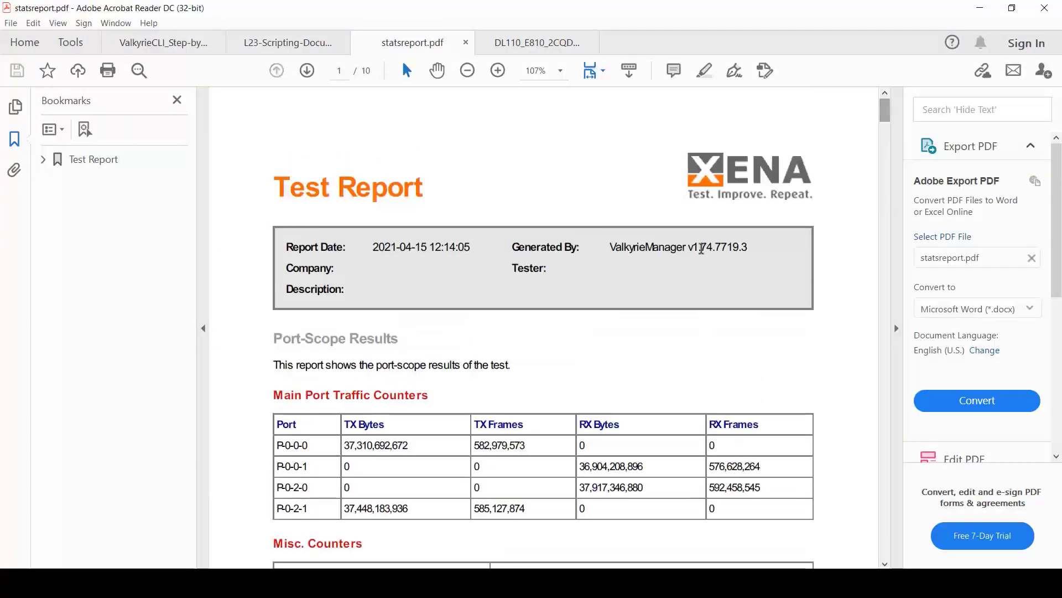
scroll(477, 359, down, 5)
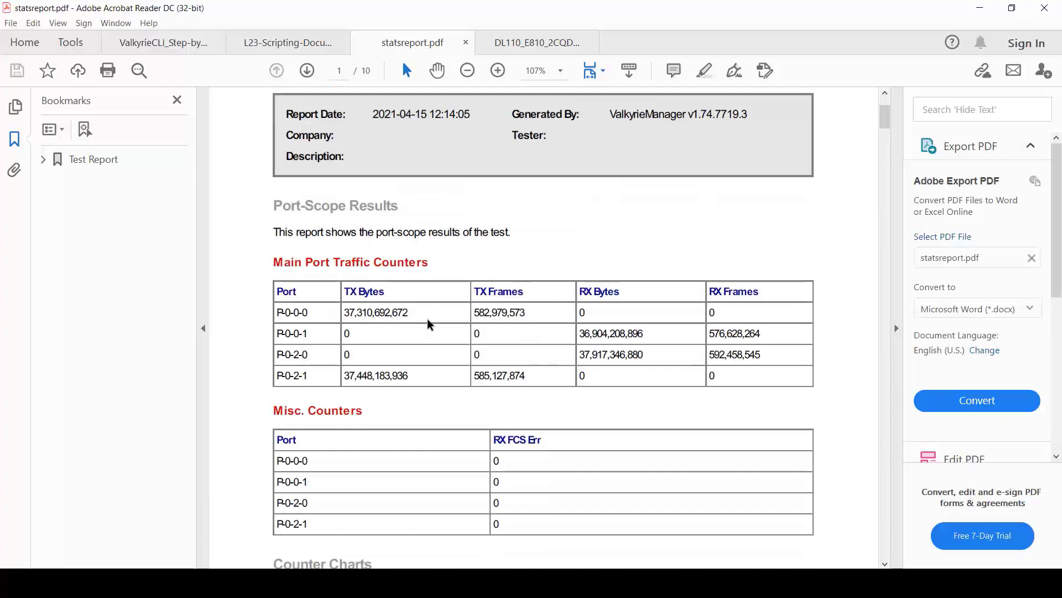
scroll(517, 344, down, 14)
scroll(521, 374, down, 20)
scroll(522, 379, down, 20)
scroll(522, 378, down, 20)
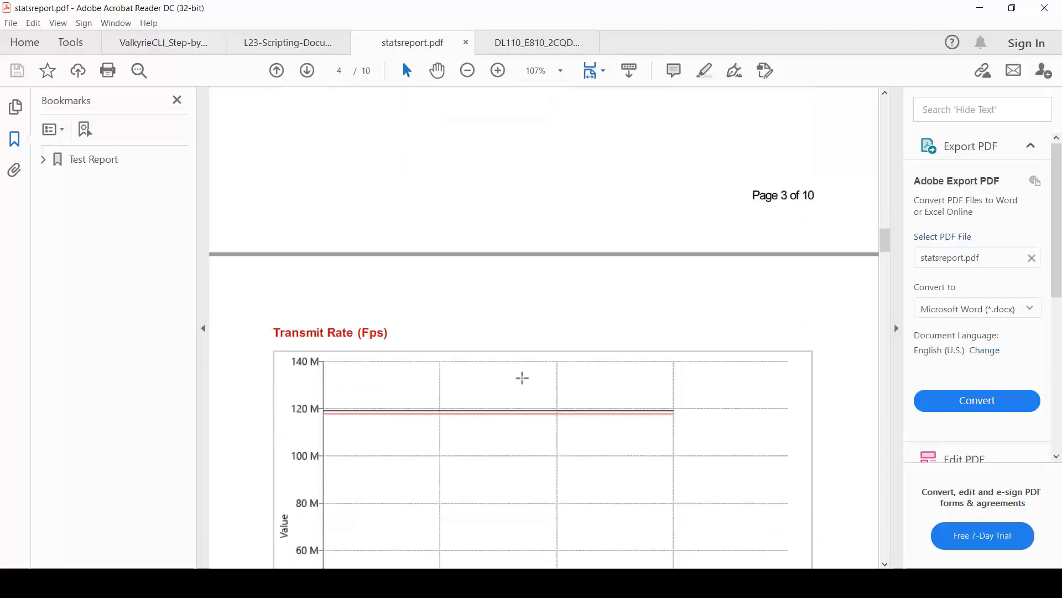
scroll(522, 378, down, 13)
scroll(522, 378, down, 8)
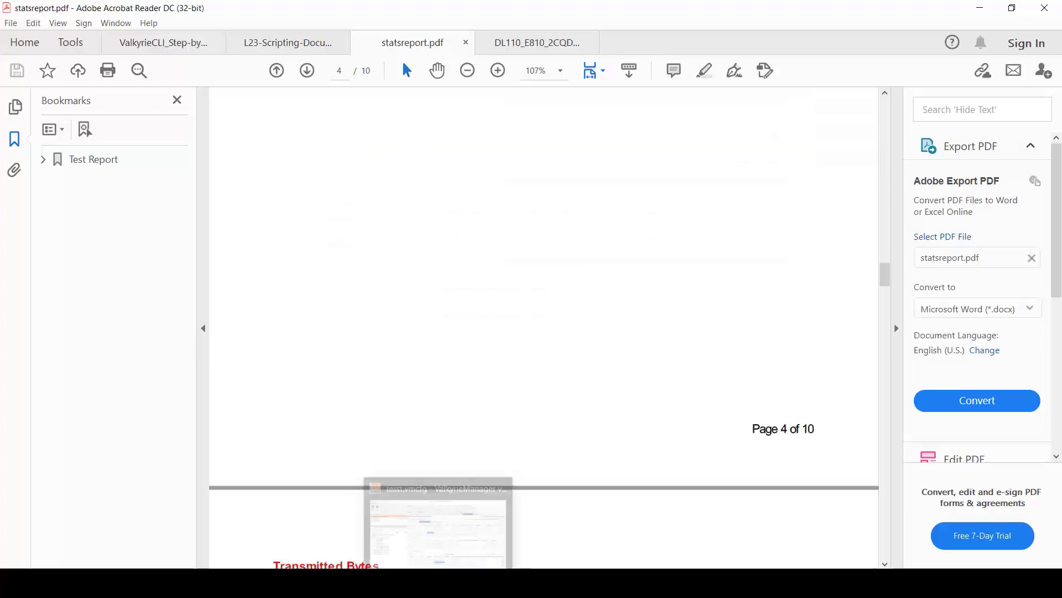
- Switch back to ValkyrieManager and examine the capture configuration of Module 0 Port 1, including the options for packets to keep
click(439, 581)
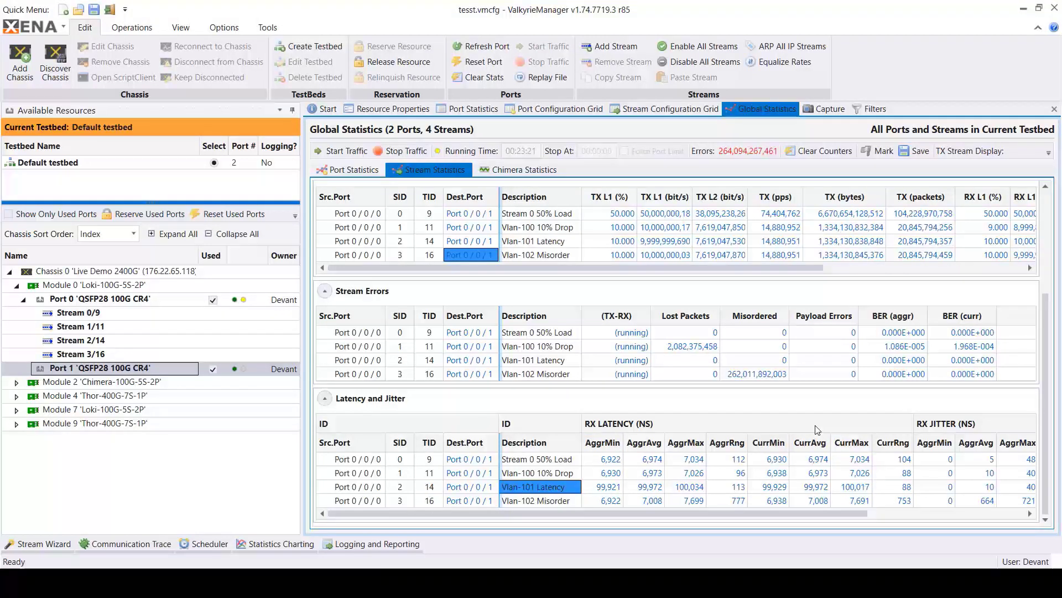
click(819, 109)
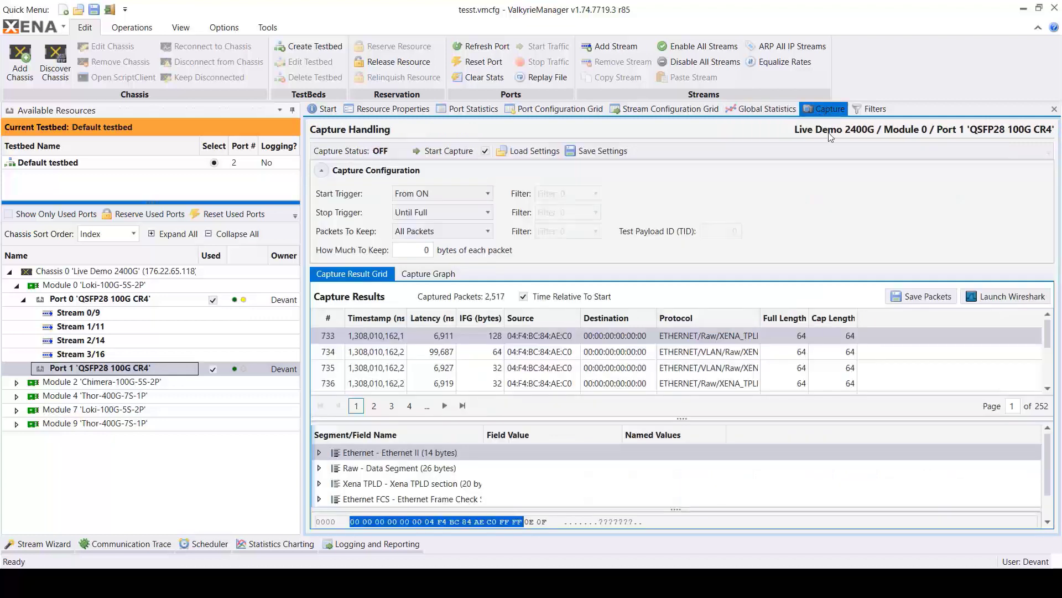
click(472, 232)
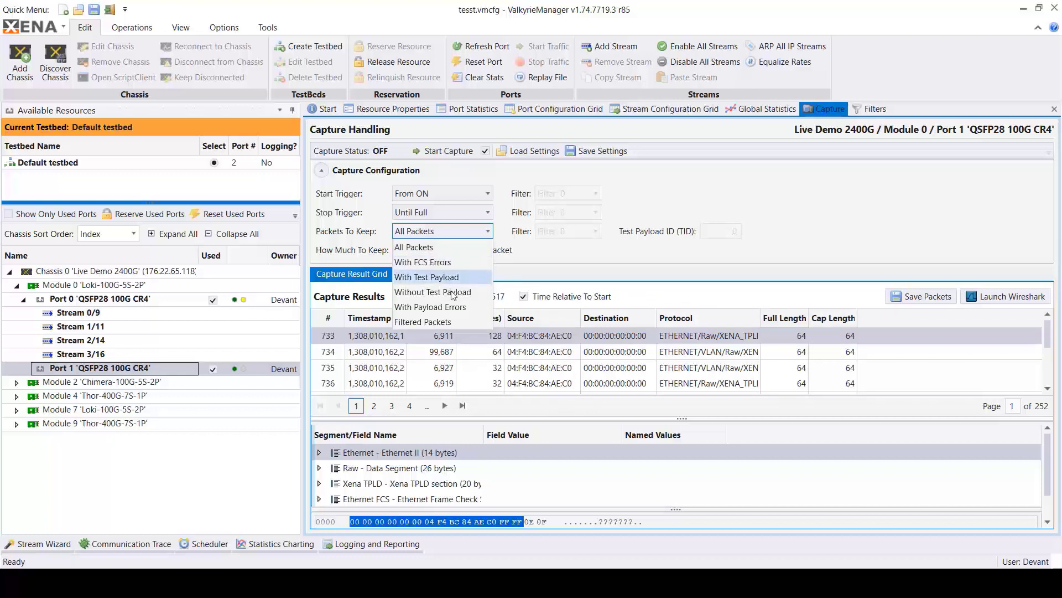
- Check the filter definitions of Module 0 Port 1, including the VLAN match term, and return to the capture configuration
click(876, 109)
click(875, 110)
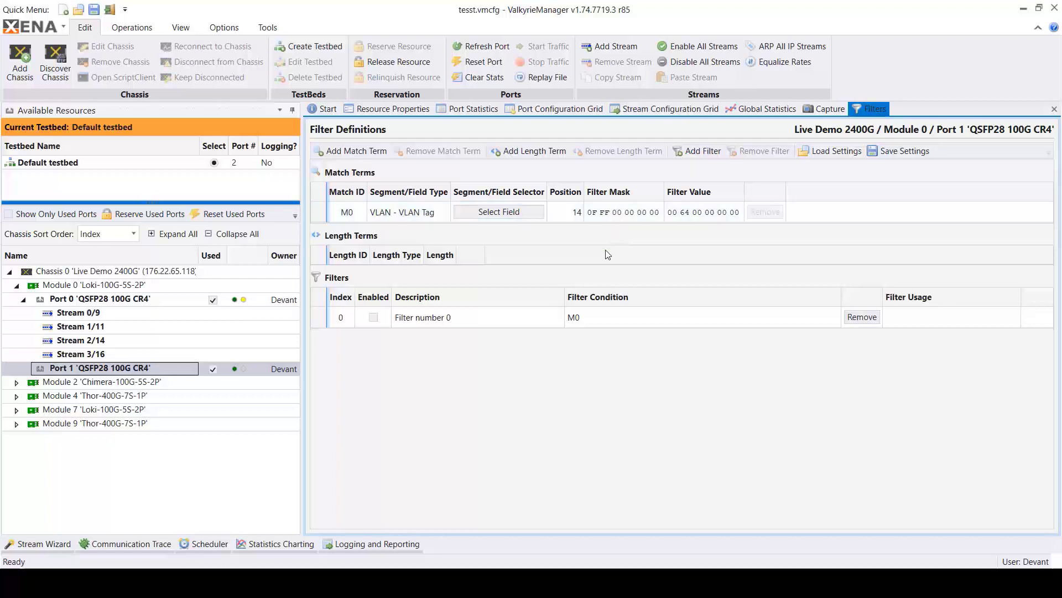
click(824, 111)
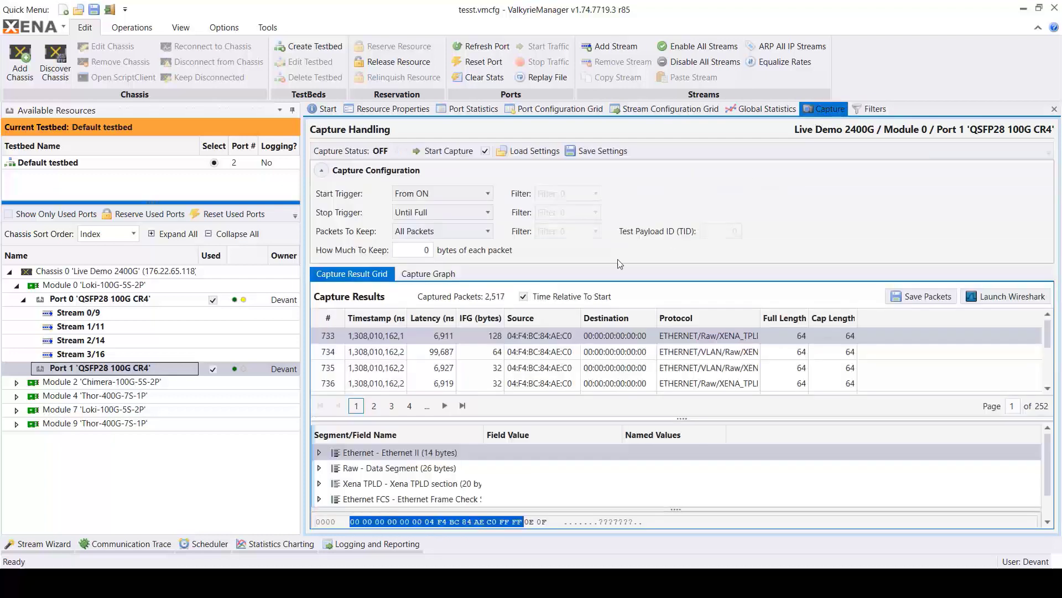
- Set the capture's packets to keep to Filtered Packets using Filter 0
click(469, 232)
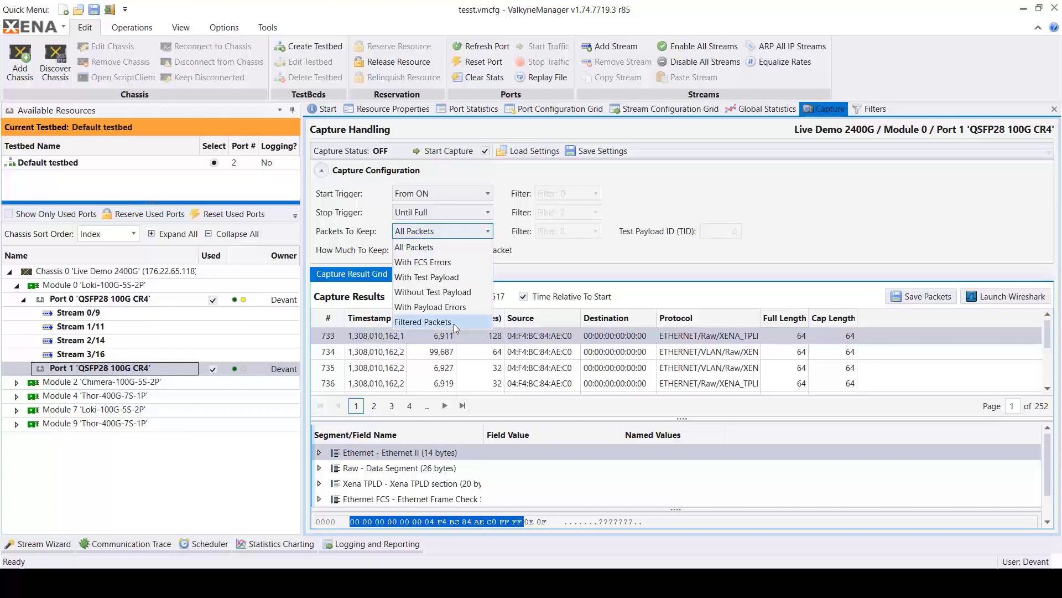
click(453, 323)
click(582, 234)
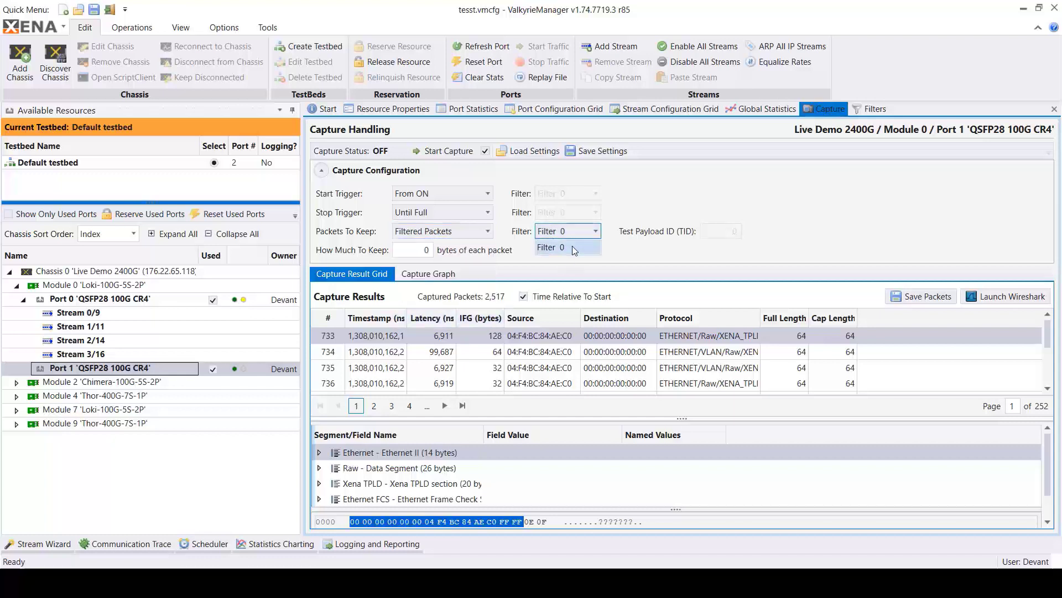
click(573, 247)
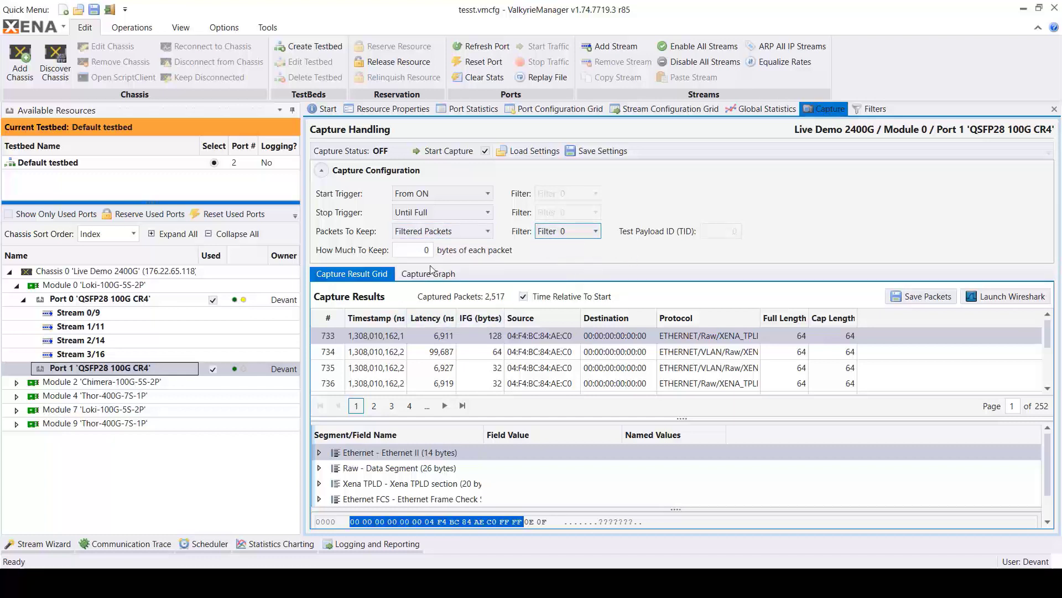
- Set the packets to keep to All Packets, start the capture on Port 1 and collapse the capture configuration
click(449, 232)
click(432, 247)
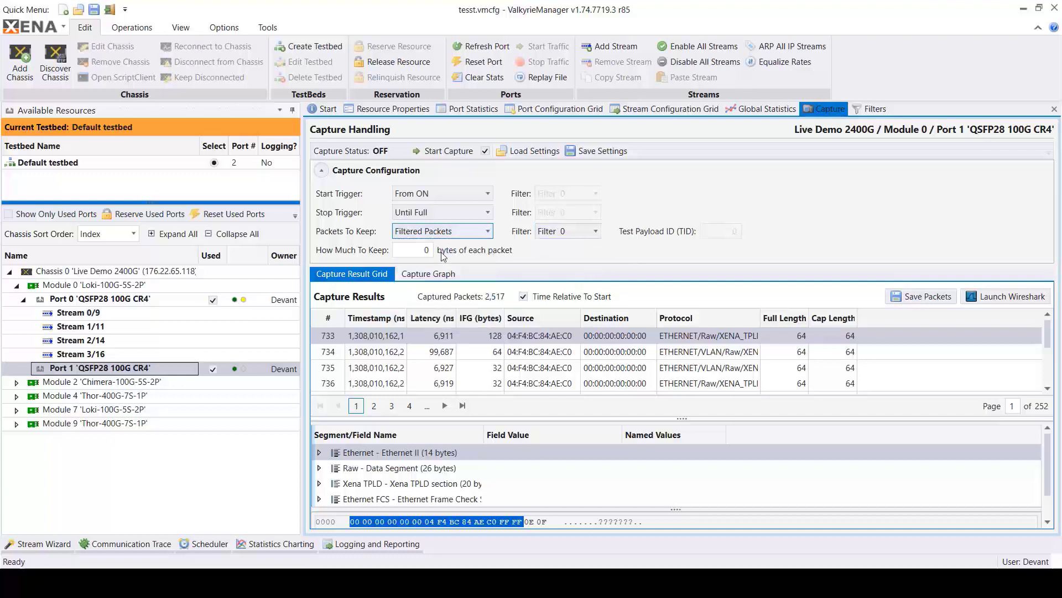
click(438, 155)
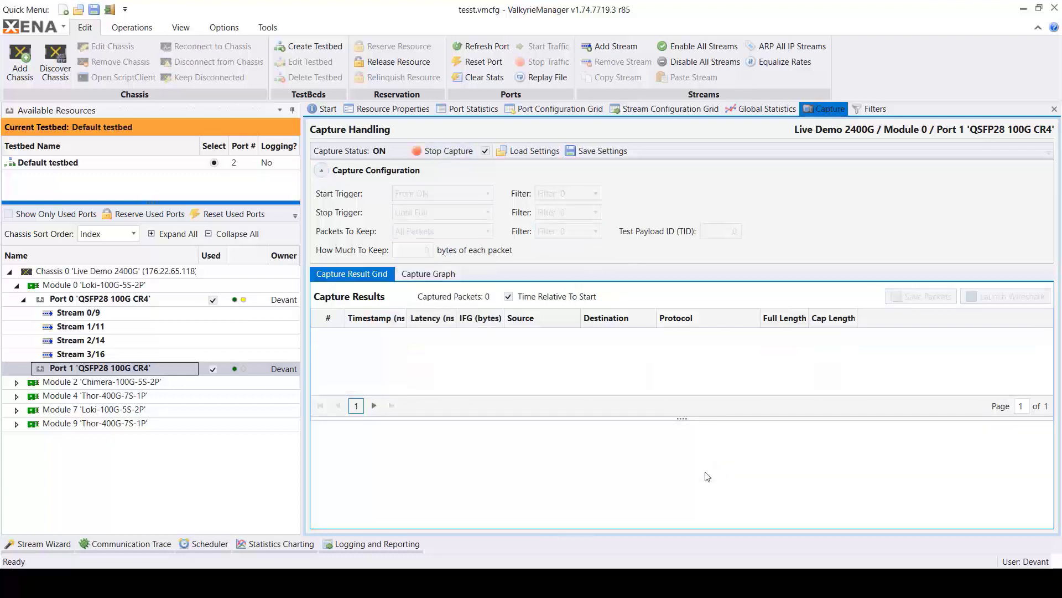
click(322, 171)
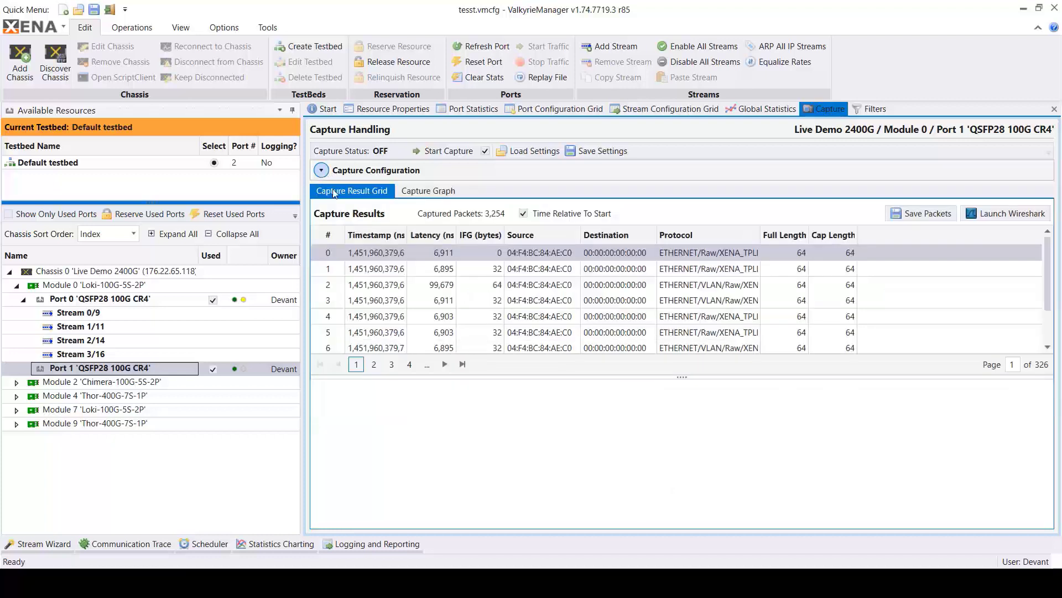
- Inspect captured packet 2 and expand its Ethernet II segment to show the address and EtherType fields
click(532, 272)
click(532, 289)
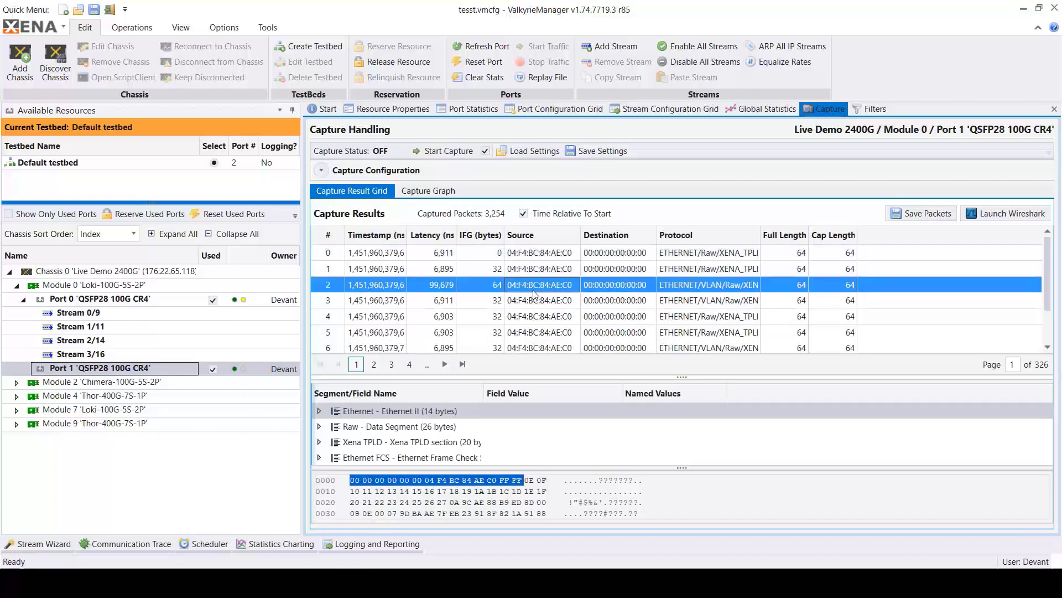
click(319, 411)
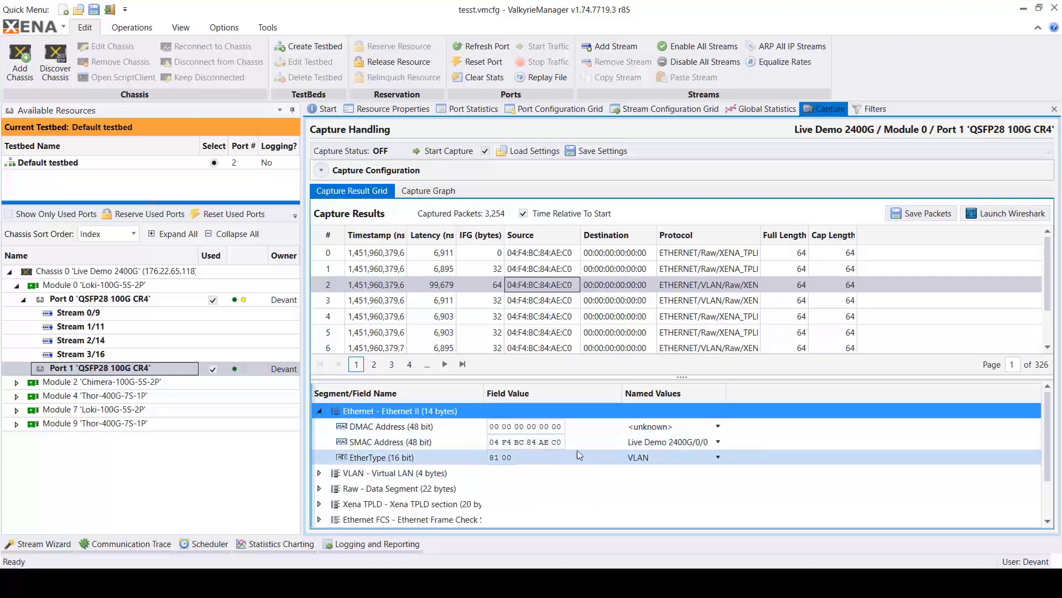
- Open the captured packets in Wireshark, postpone its software update, and inspect frame 4's Ethernet II and Data sections
click(1018, 219)
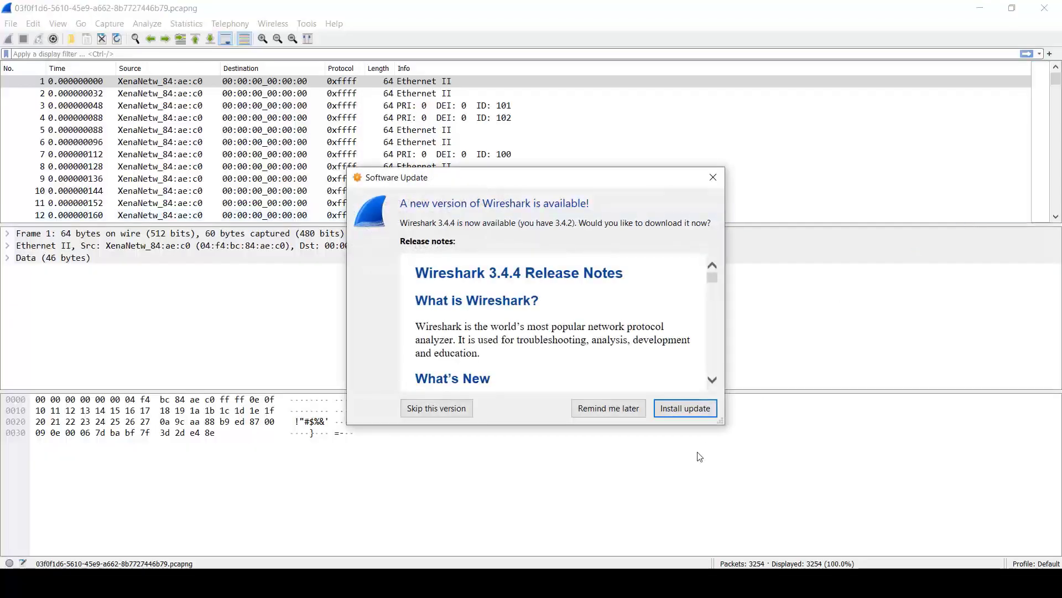
click(619, 406)
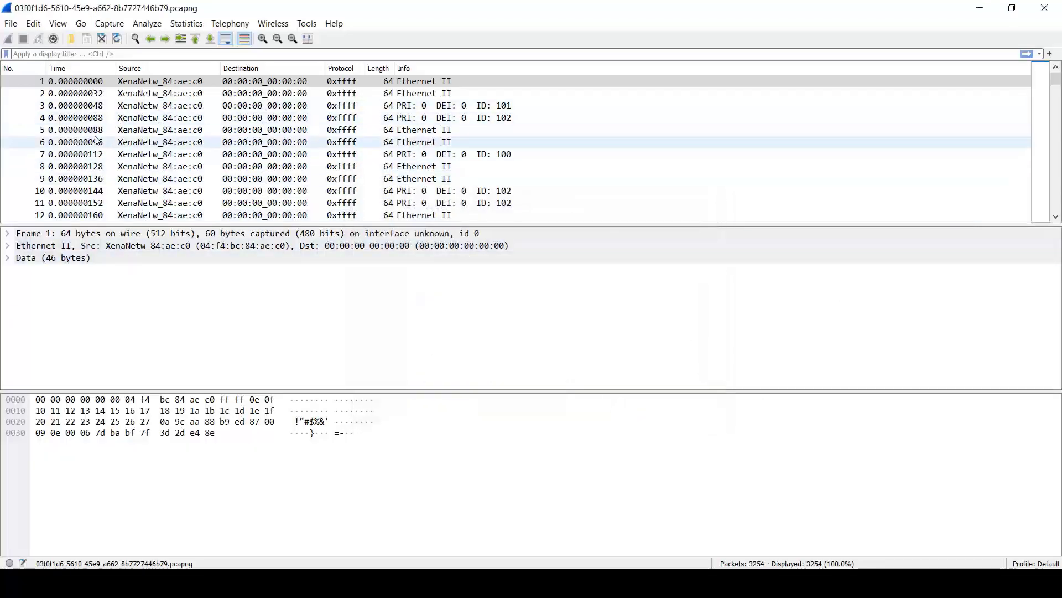
click(89, 119)
click(7, 246)
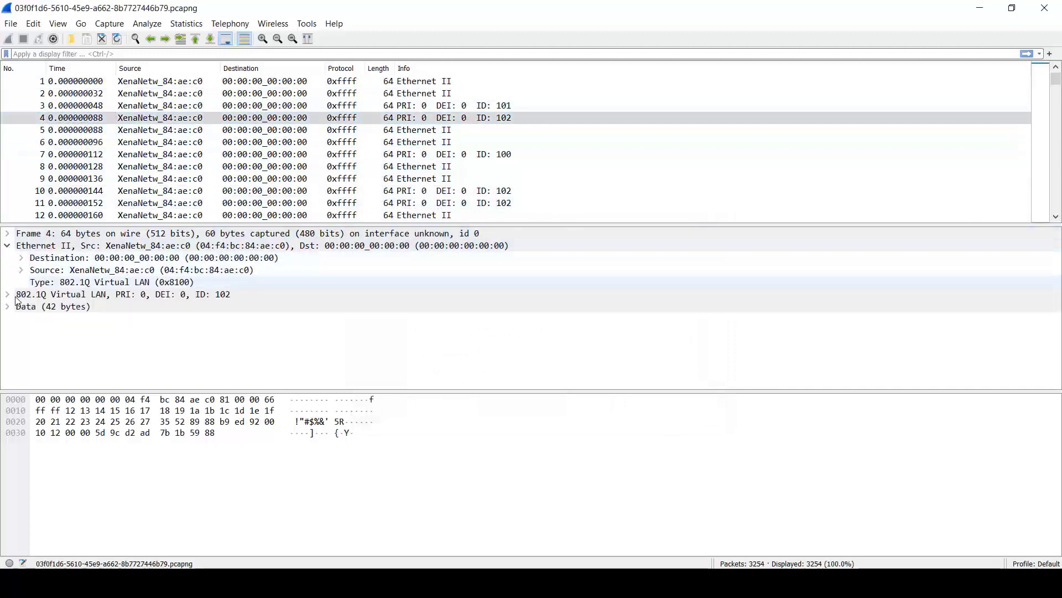
click(7, 306)
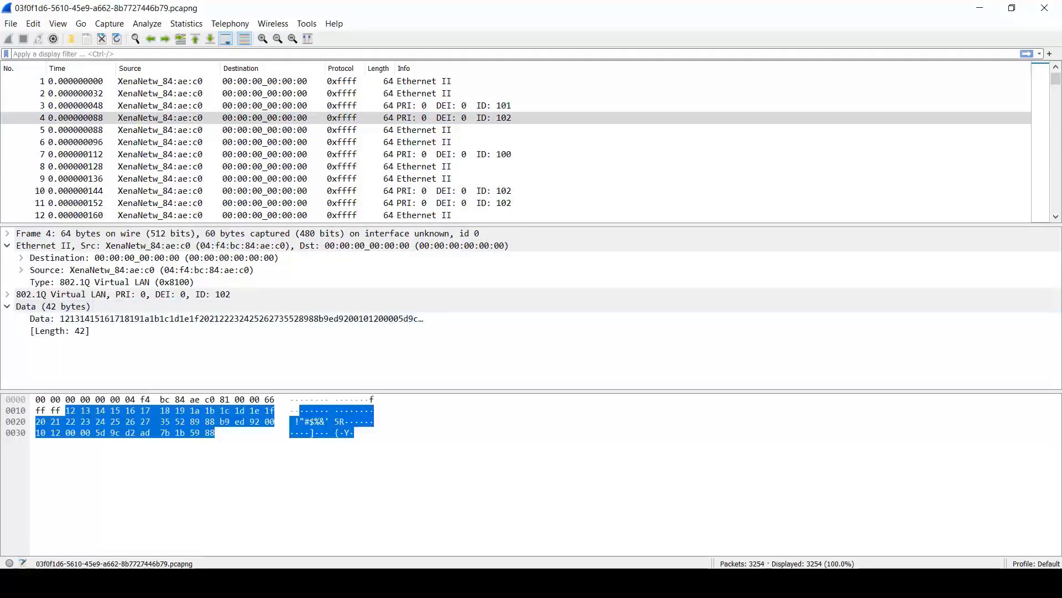
- Switch back to ValkyrieManager and show the available Xena test applications
click(440, 582)
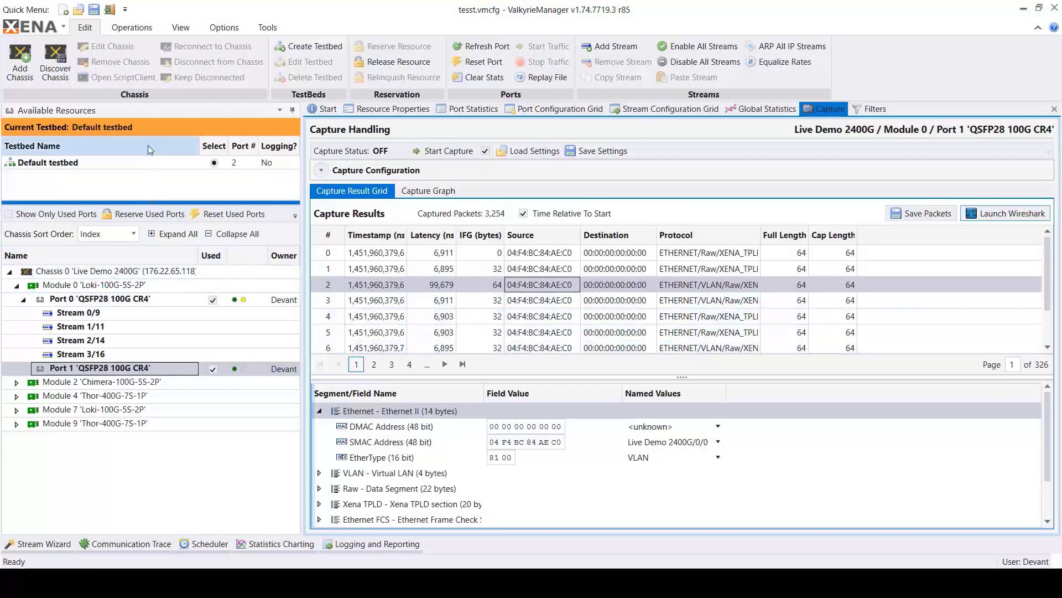
click(269, 29)
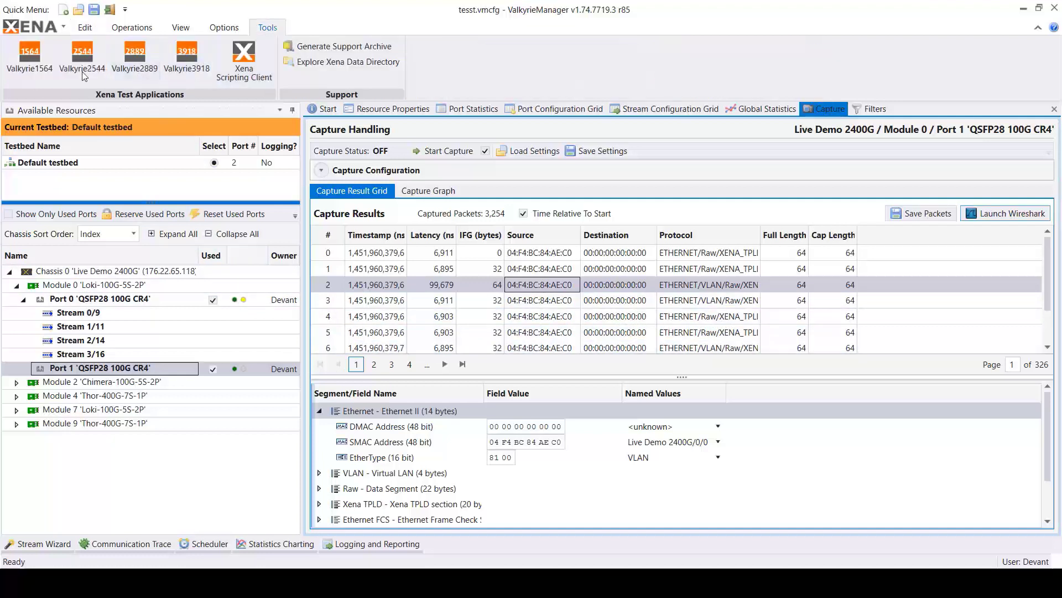